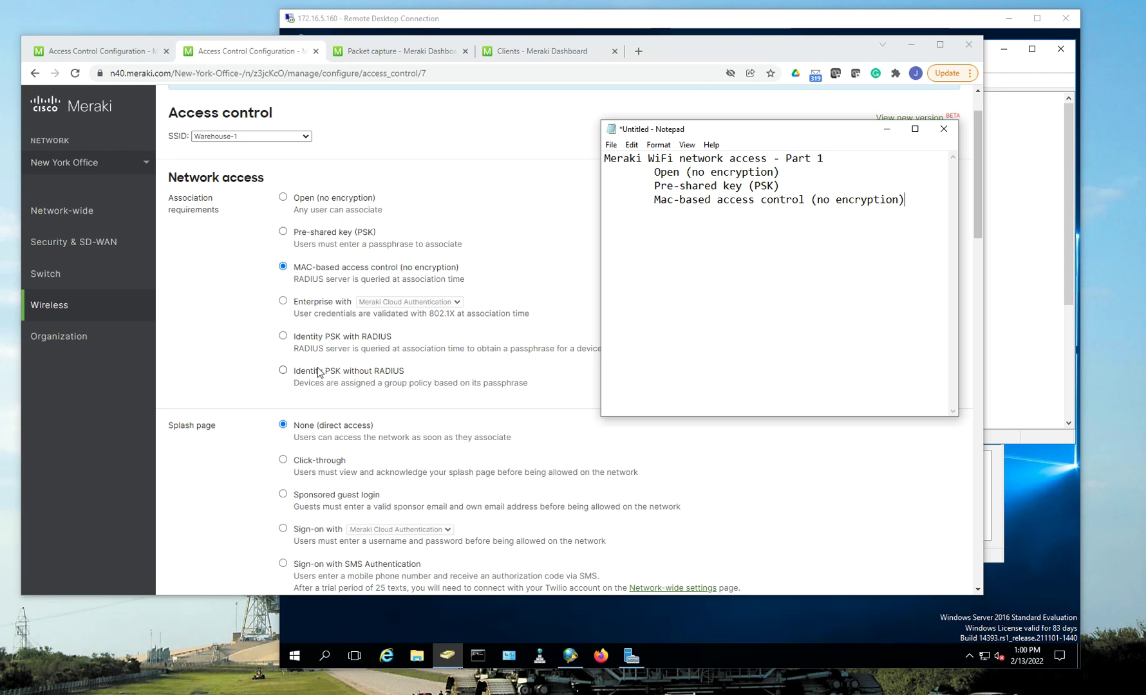
Step: Preview Enterprise authentication server choices, then reselect MAC-based access control for Warehouse-1
left_click(284, 300)
left_click(425, 302)
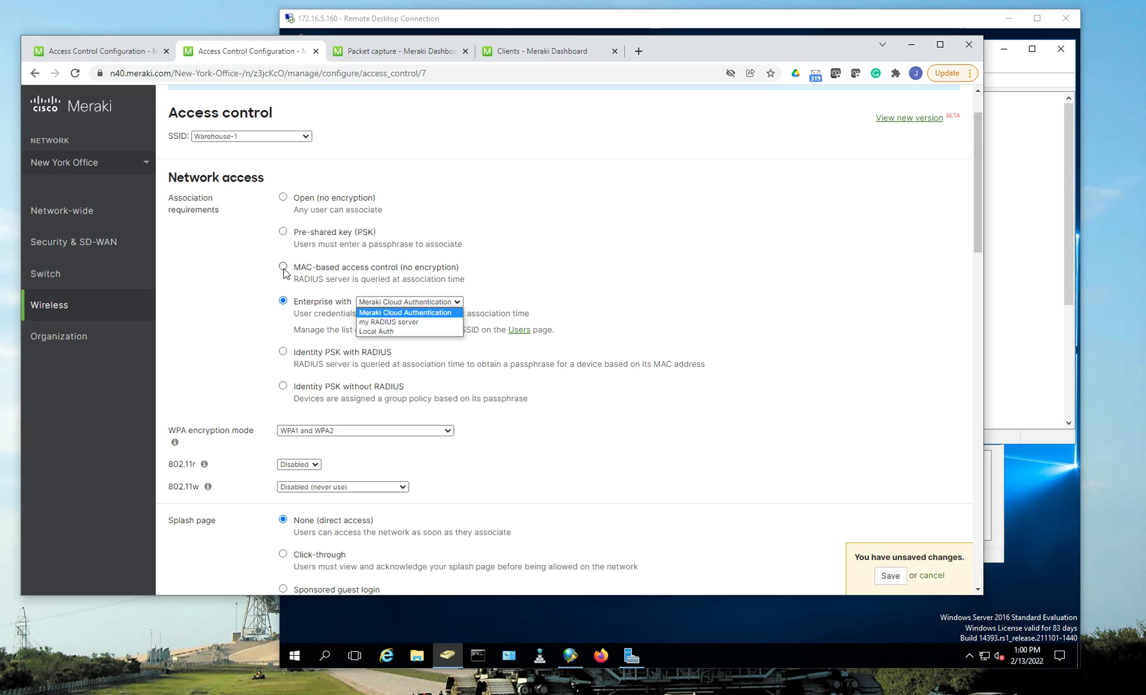
left_click(283, 270)
left_click(284, 268)
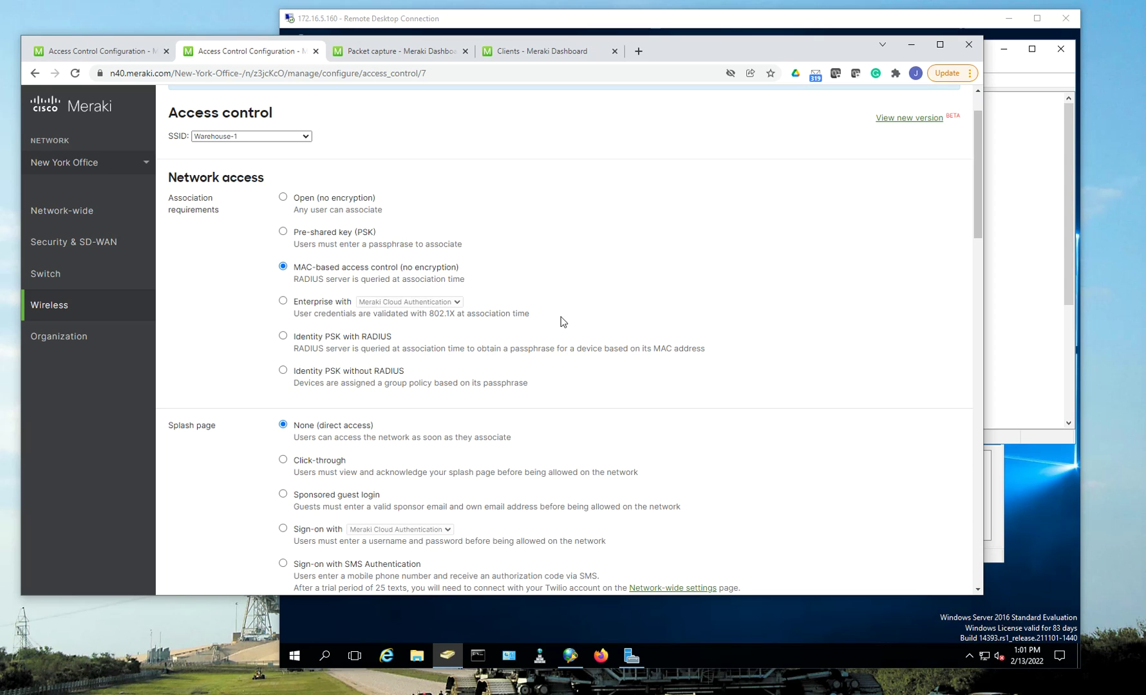
Step: Make Warehouse-1 an Open (no encryption) network
left_click(283, 198)
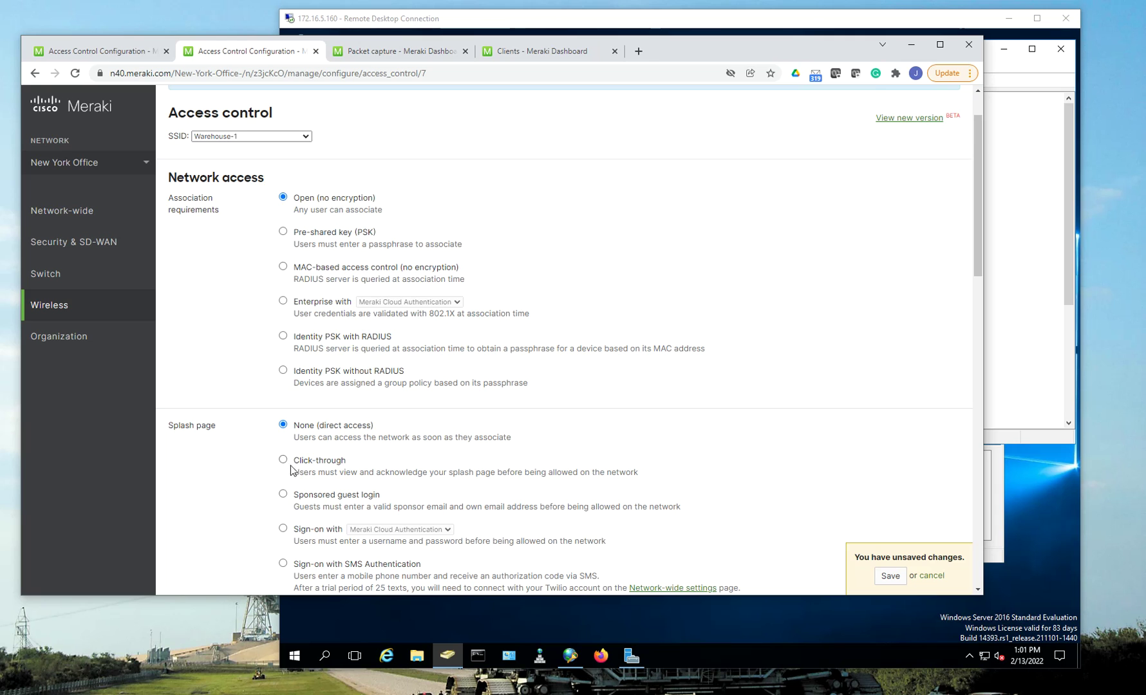
scroll(291, 477, "down", 1)
scroll(292, 476, "down", 1)
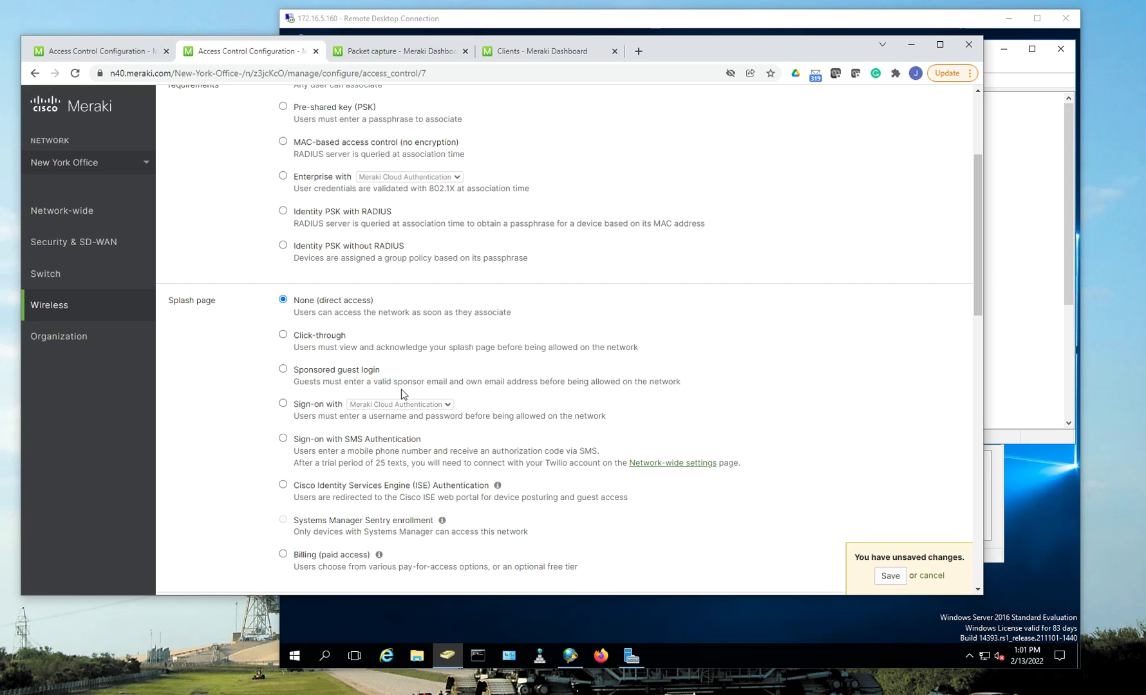
scroll(463, 414, "down", 3)
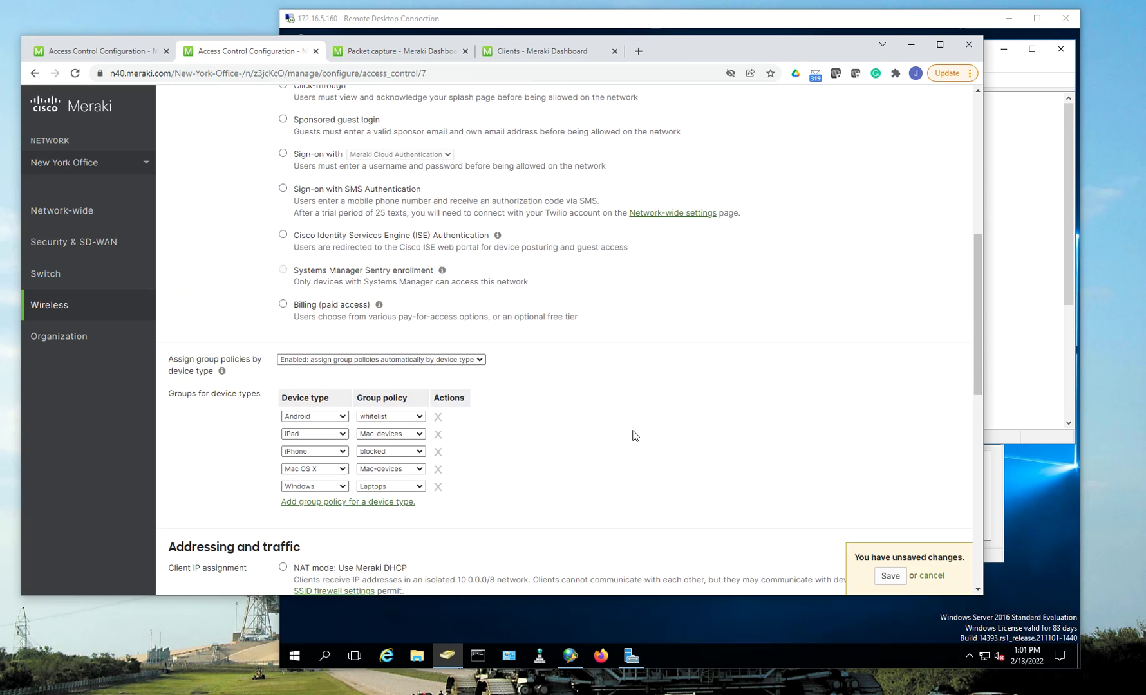
scroll(636, 433, "down", 4)
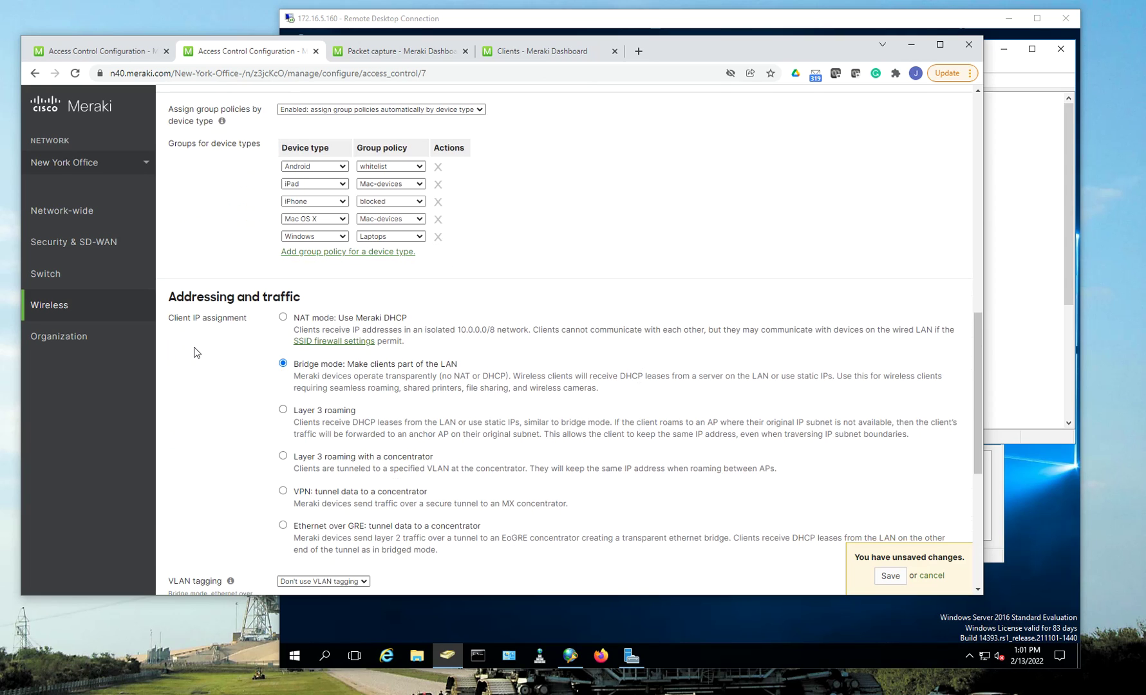
Step: Set client IP assignment to NAT mode: Use Meraki DHCP
left_click(284, 318)
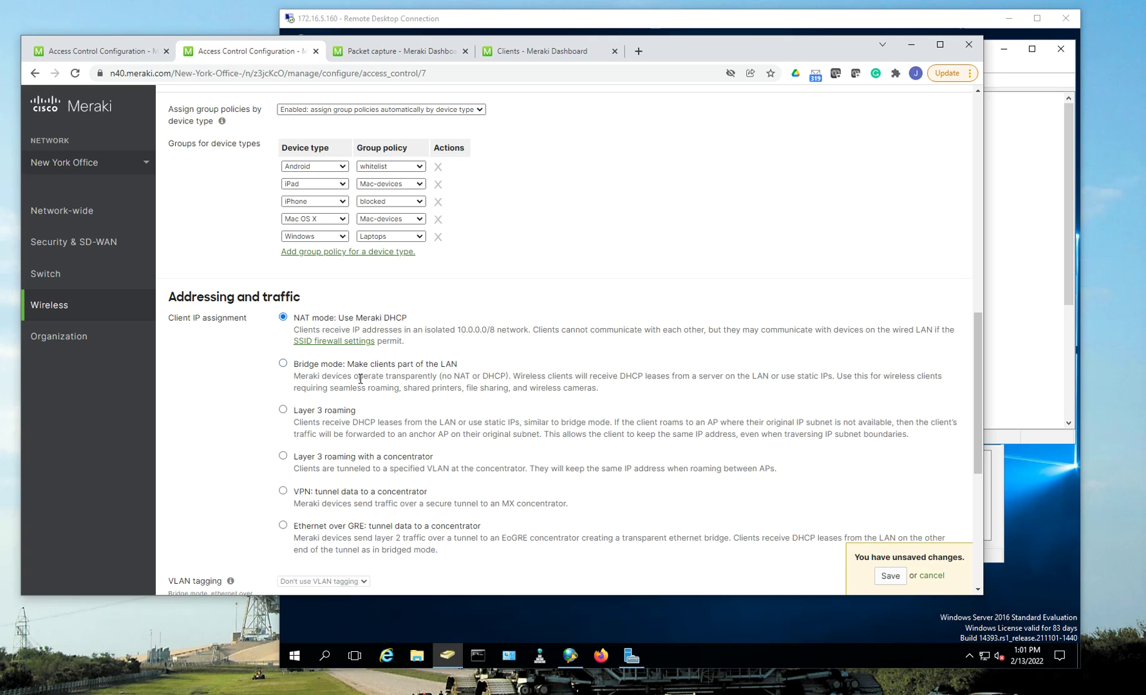
scroll(508, 364, "down", 2)
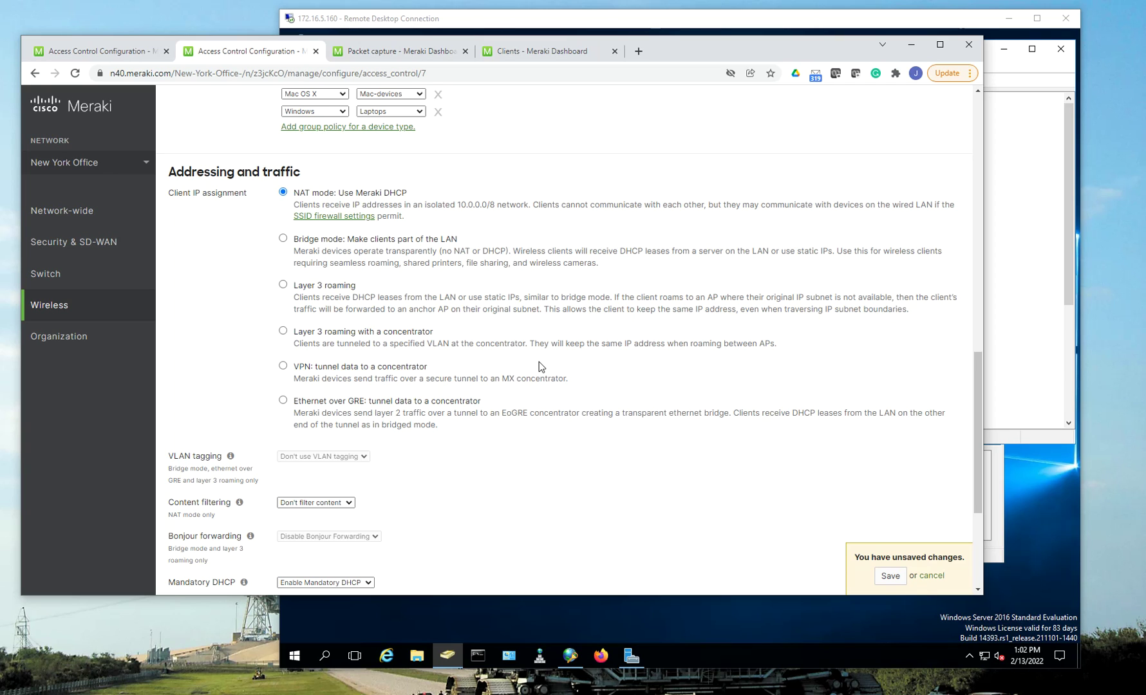
scroll(552, 378, "down", 2)
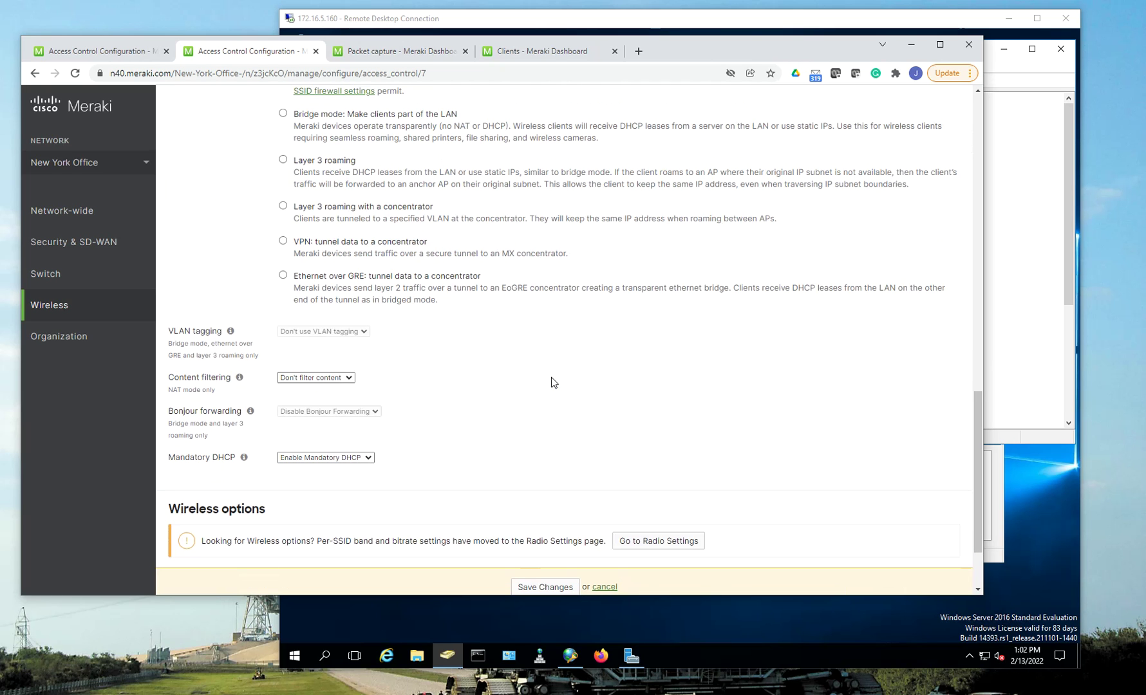
scroll(554, 382, "up", 15)
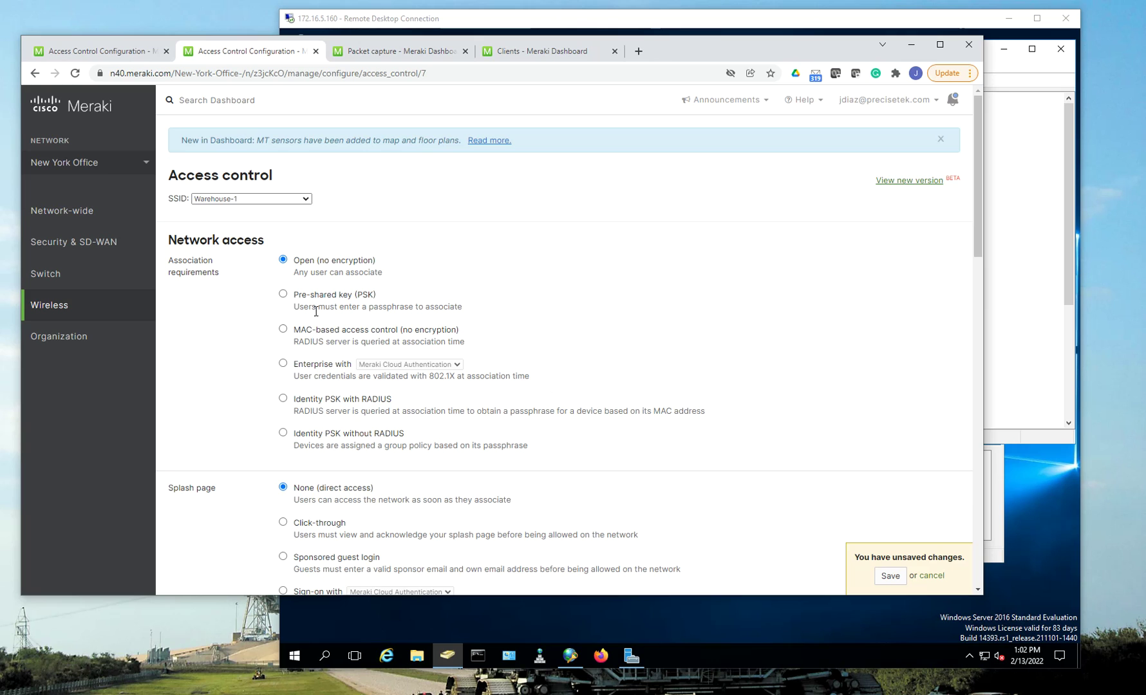
Step: Set Warehouse-1's association requirement to Pre-shared key (PSK) with WPA1 and WPA2
left_click(283, 295)
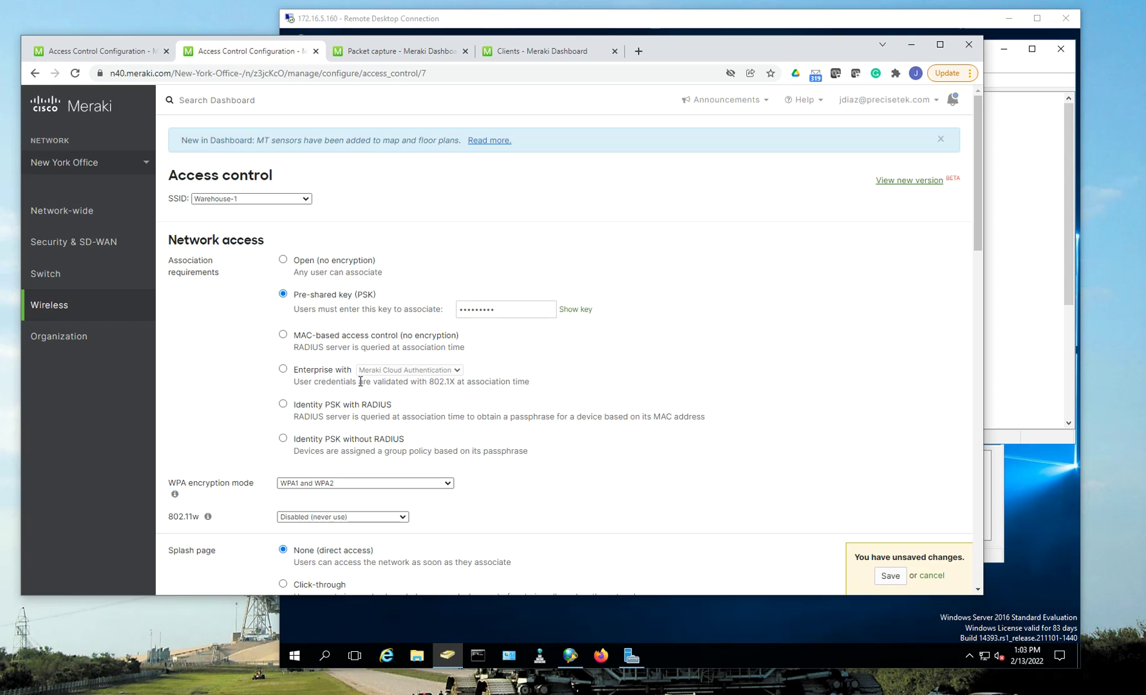
Step: Select MAC-based access control (no encryption) and highlight its RADIUS-at-association note
left_click(283, 335)
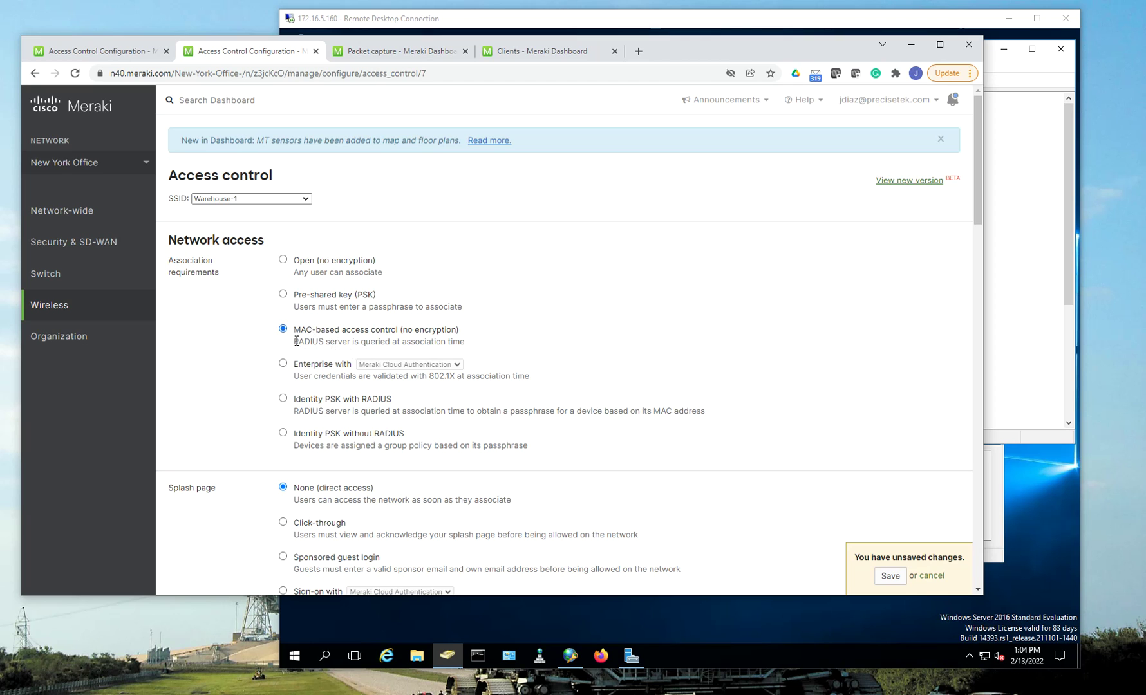
left_click_drag(295, 342, 467, 346)
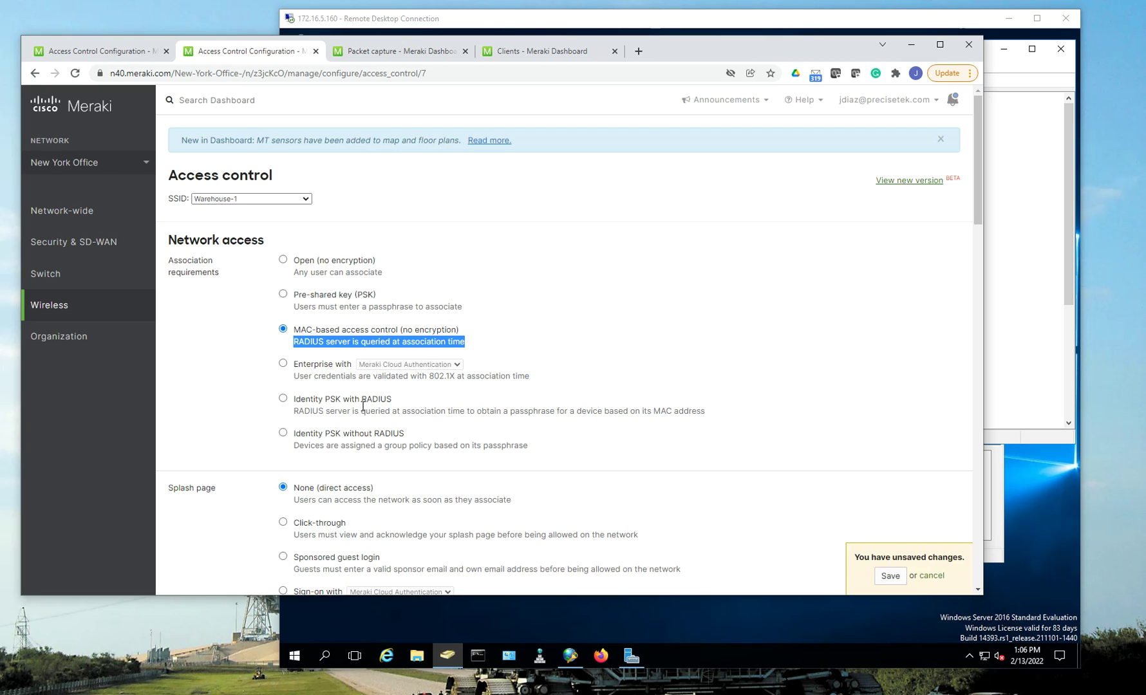
Step: Minimize Network Policy Server and bring Active Directory Users and Computers forward on the remote server
left_click(449, 657)
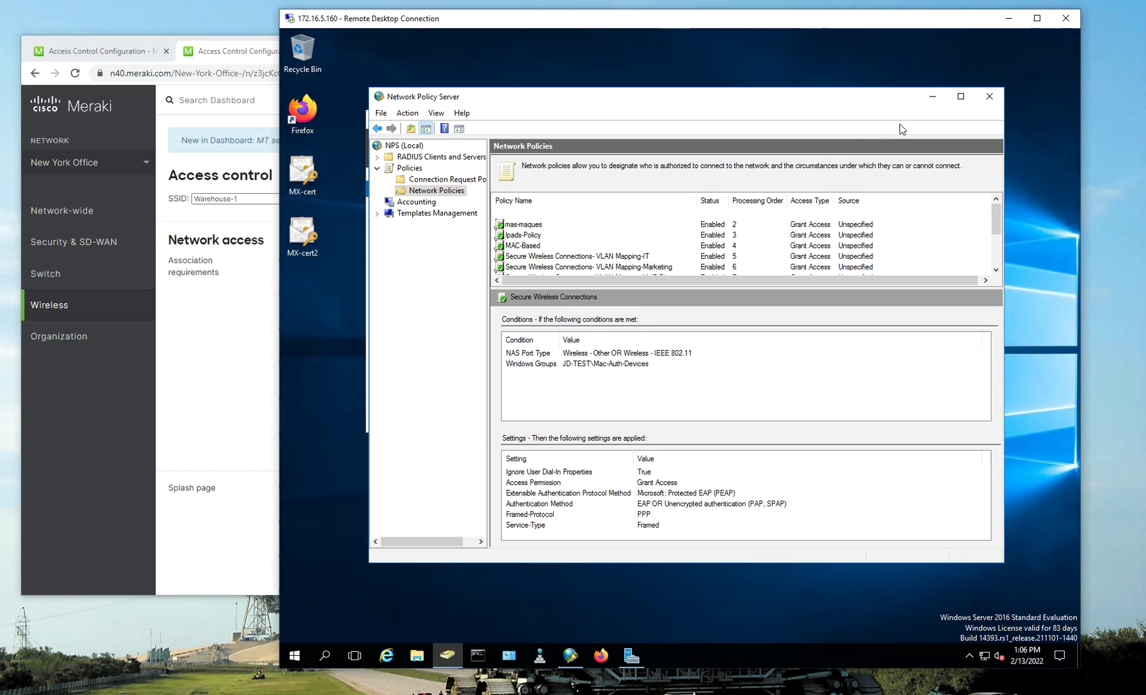
left_click(932, 97)
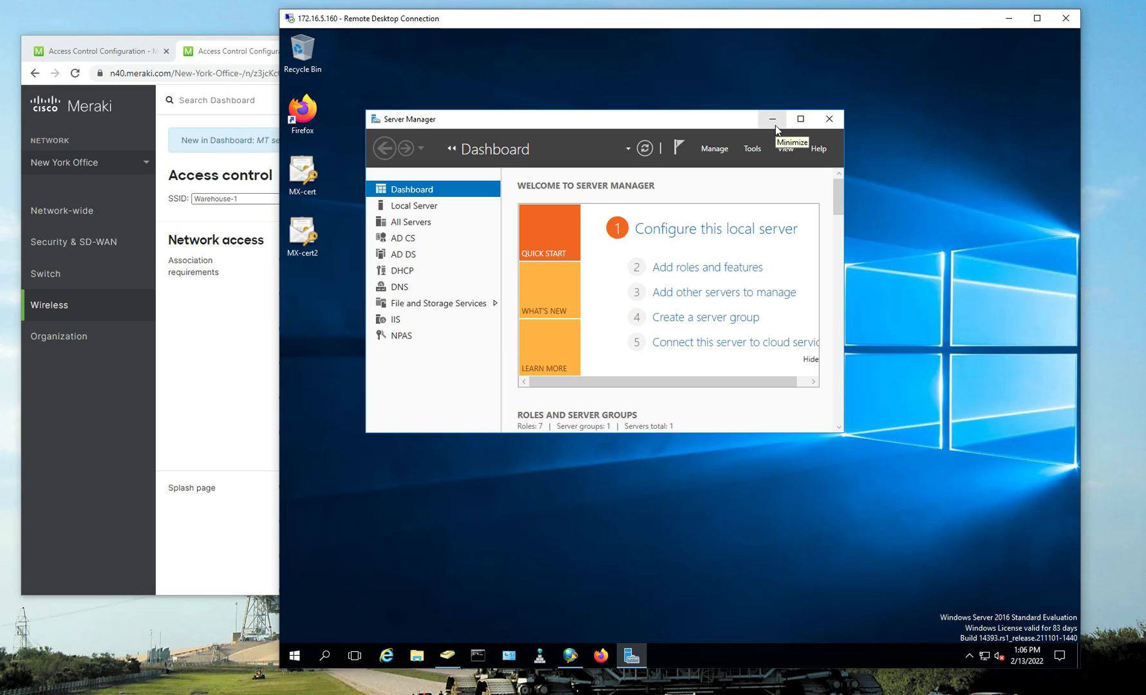
left_click(447, 655)
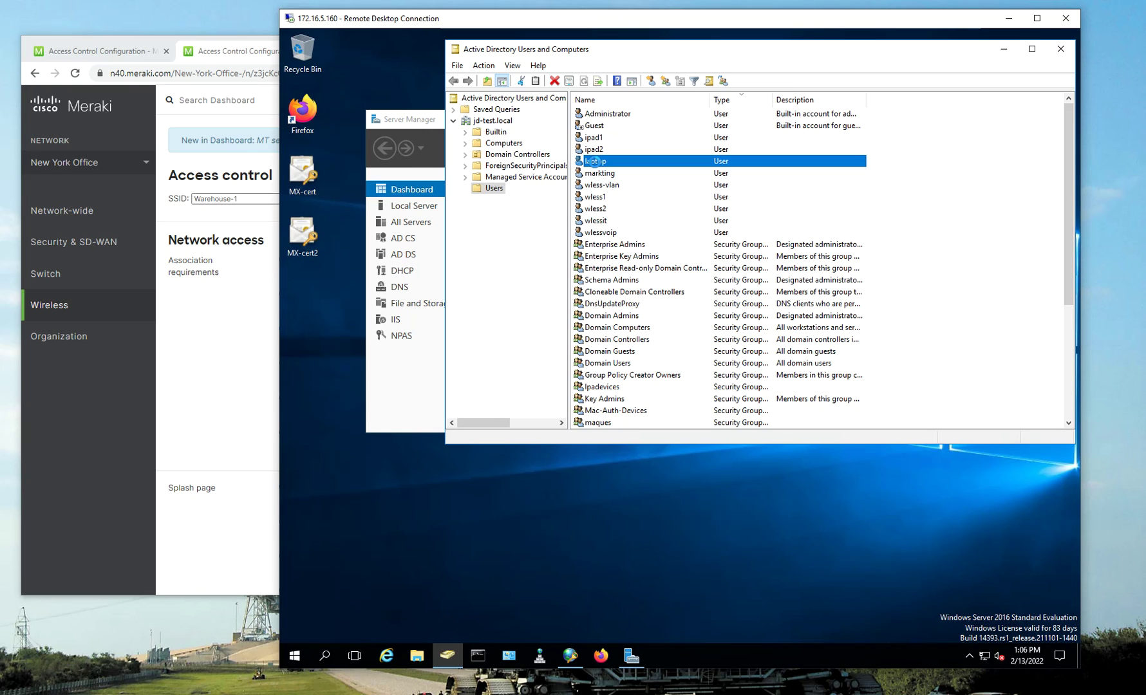
Step: Open the laptop user's Properties from the jd-test.local Users container
double_click(633, 161)
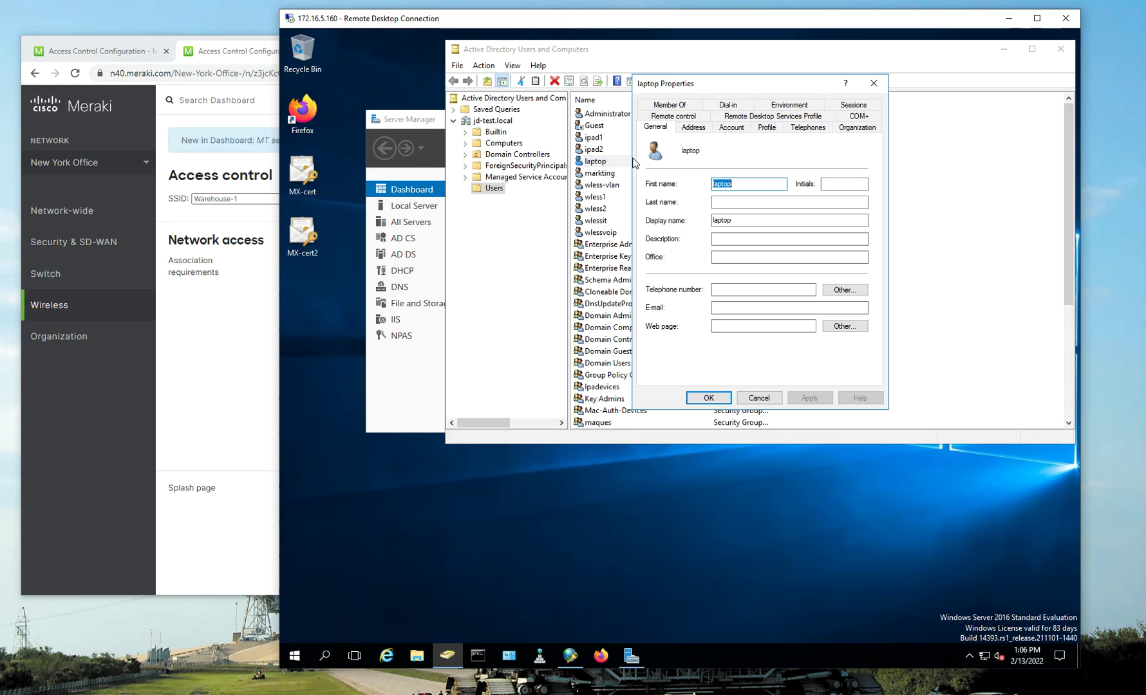
Step: View the laptop account's Account tab with its MAC-address logon name
left_click(733, 127)
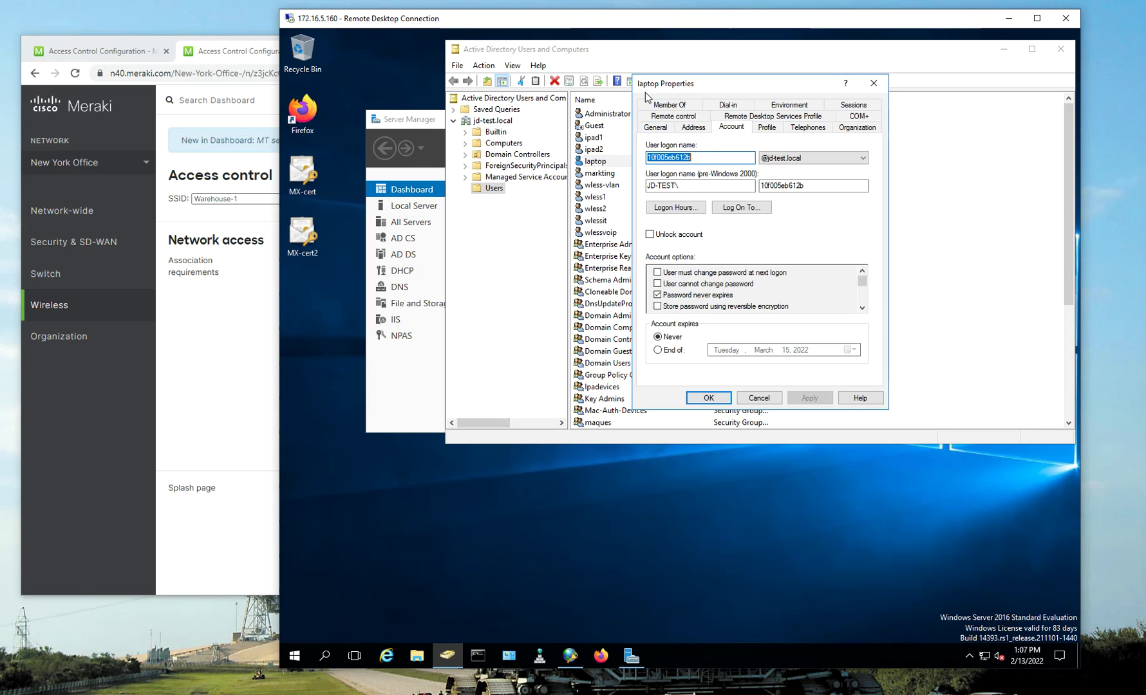
Step: Review the laptop's pre-Windows 2000 logon name, then close laptop Properties
left_click_drag(814, 188, 762, 175)
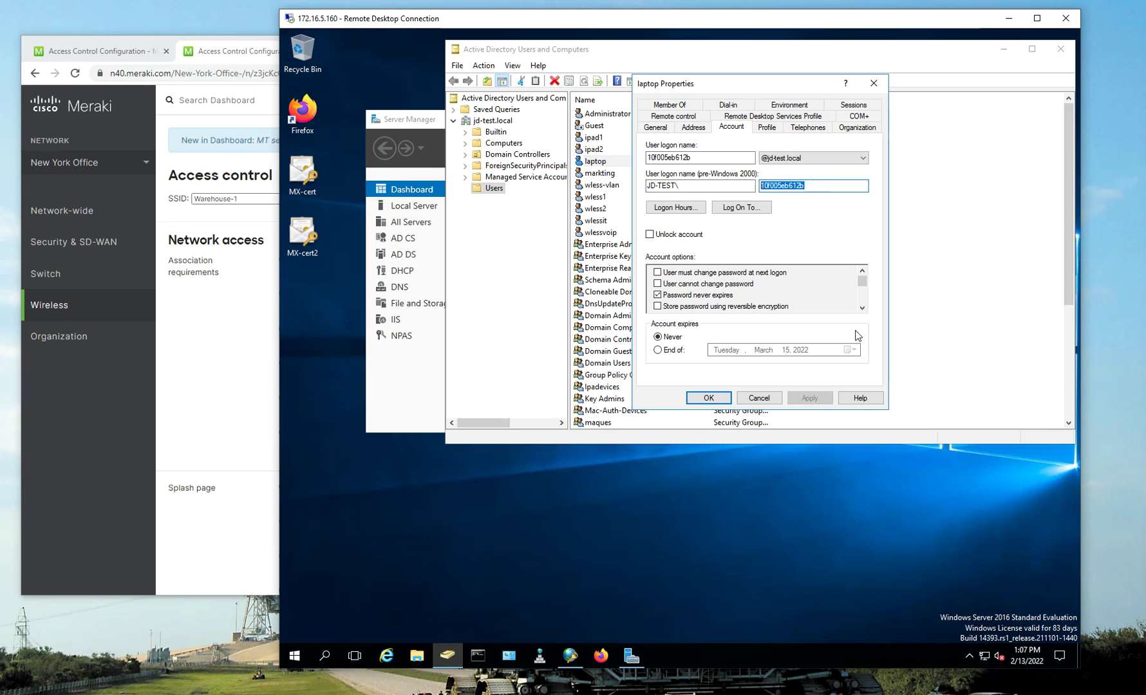
left_click(873, 83)
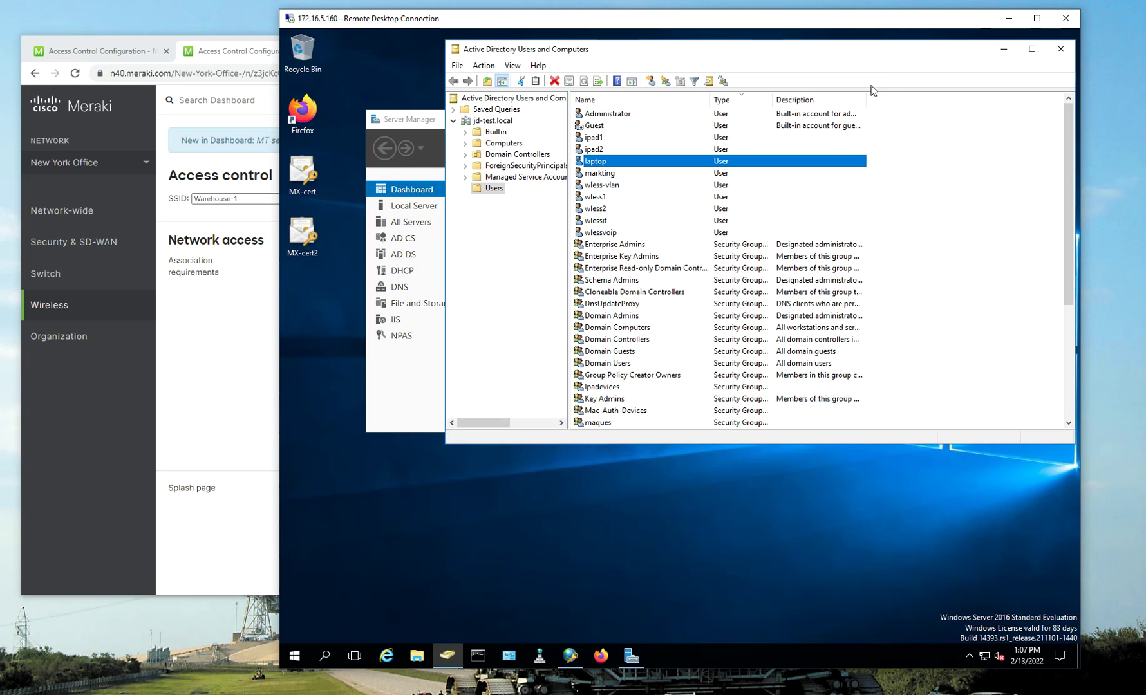
Step: Bring the Network Policy Server console to the front
left_click(570, 657)
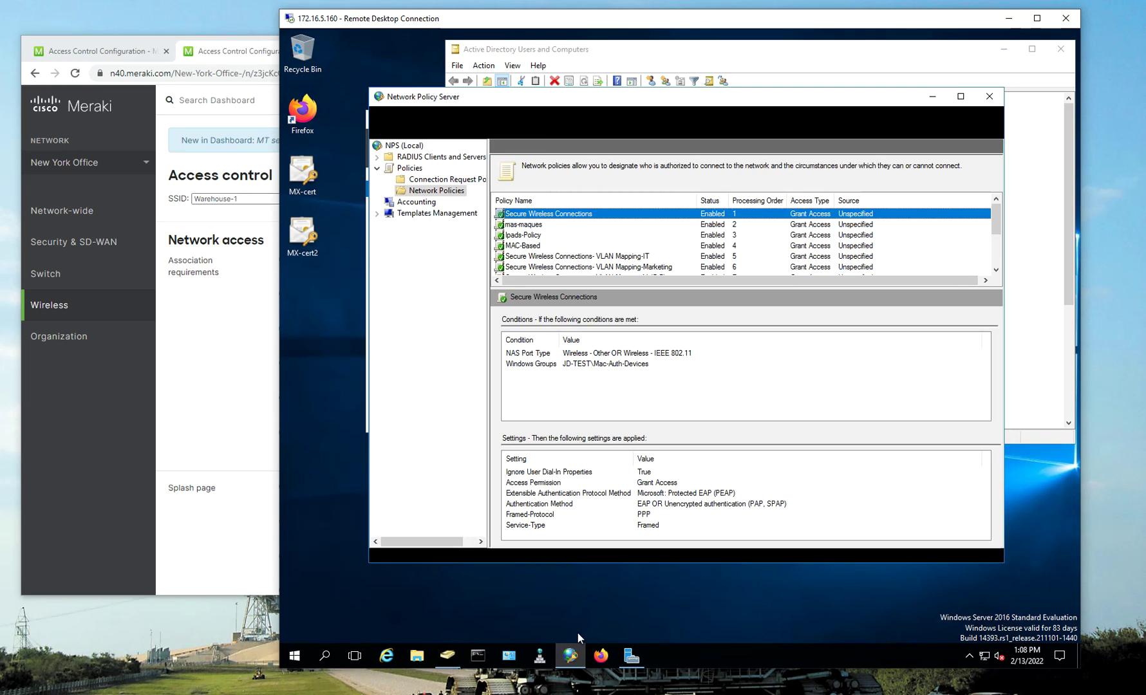
left_click(440, 341)
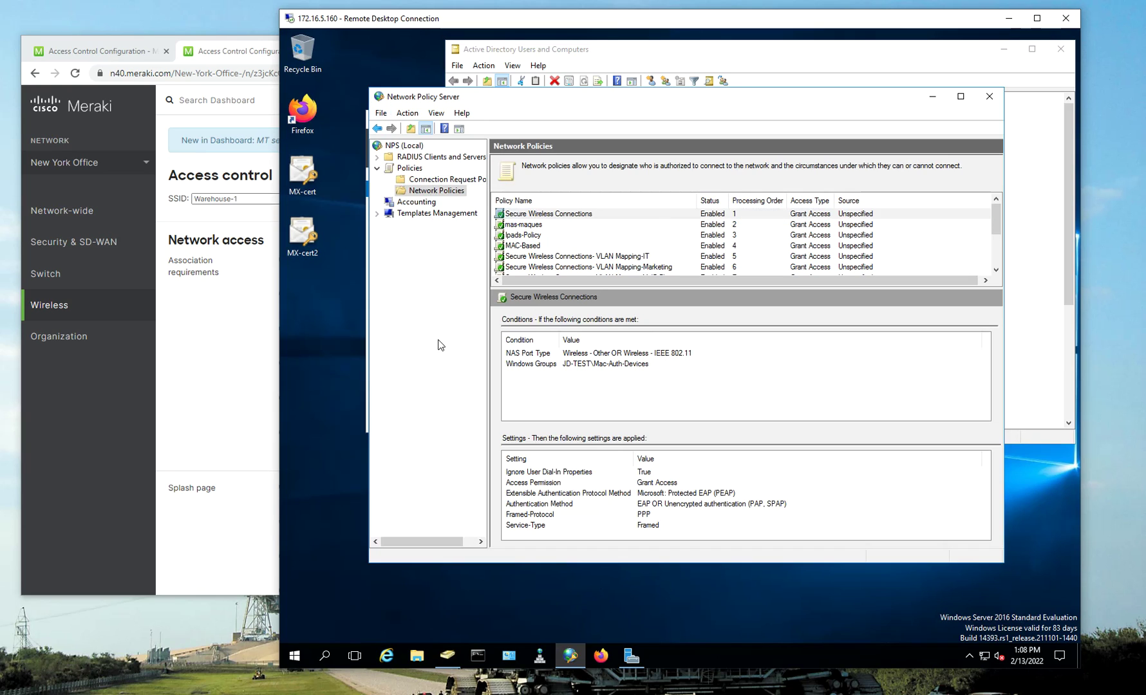
Step: On NPS (Local), choose the RADIUS server for 802.1X Wireless or Wired Connections scenario
left_click(397, 147)
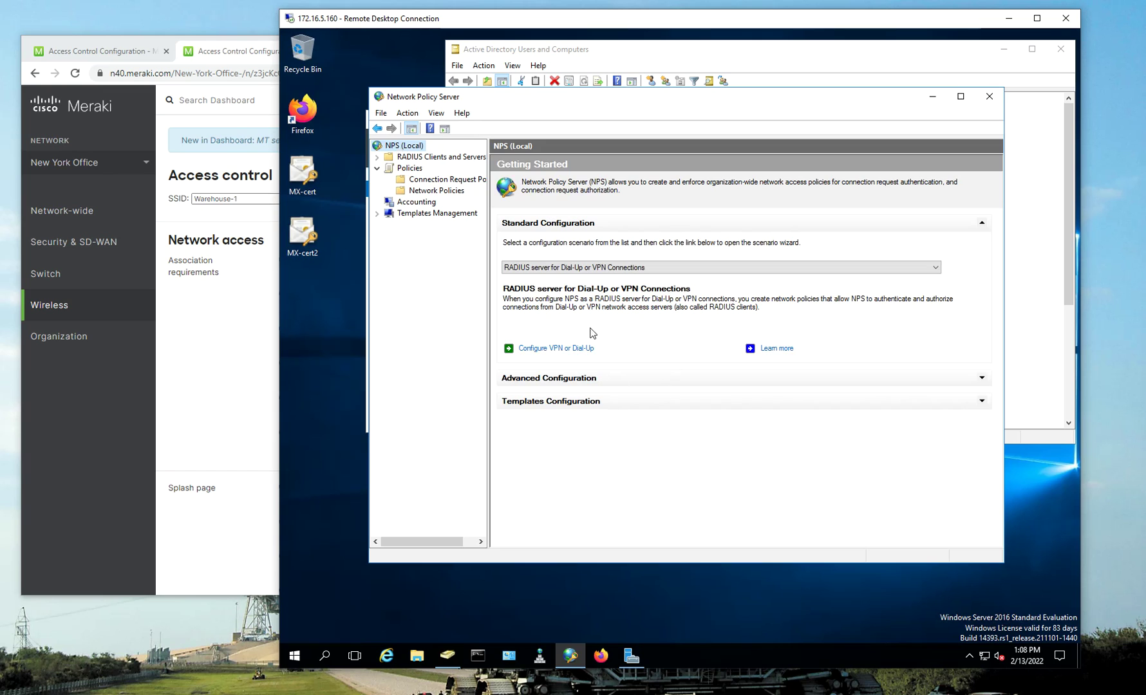
left_click(605, 268)
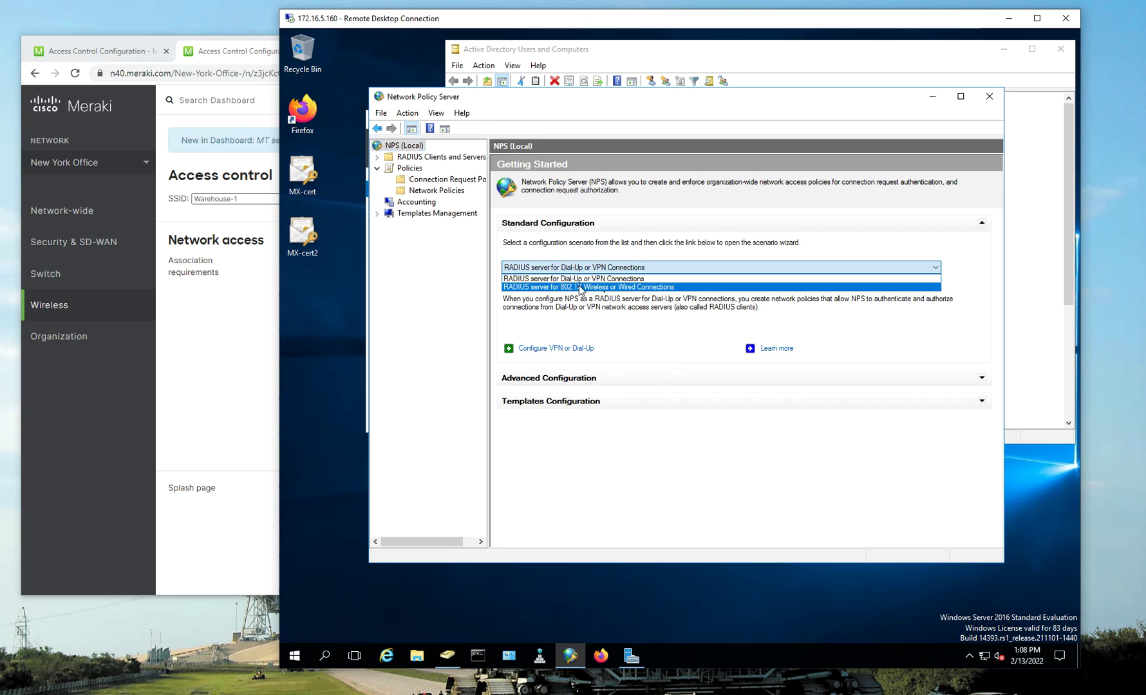
left_click(581, 287)
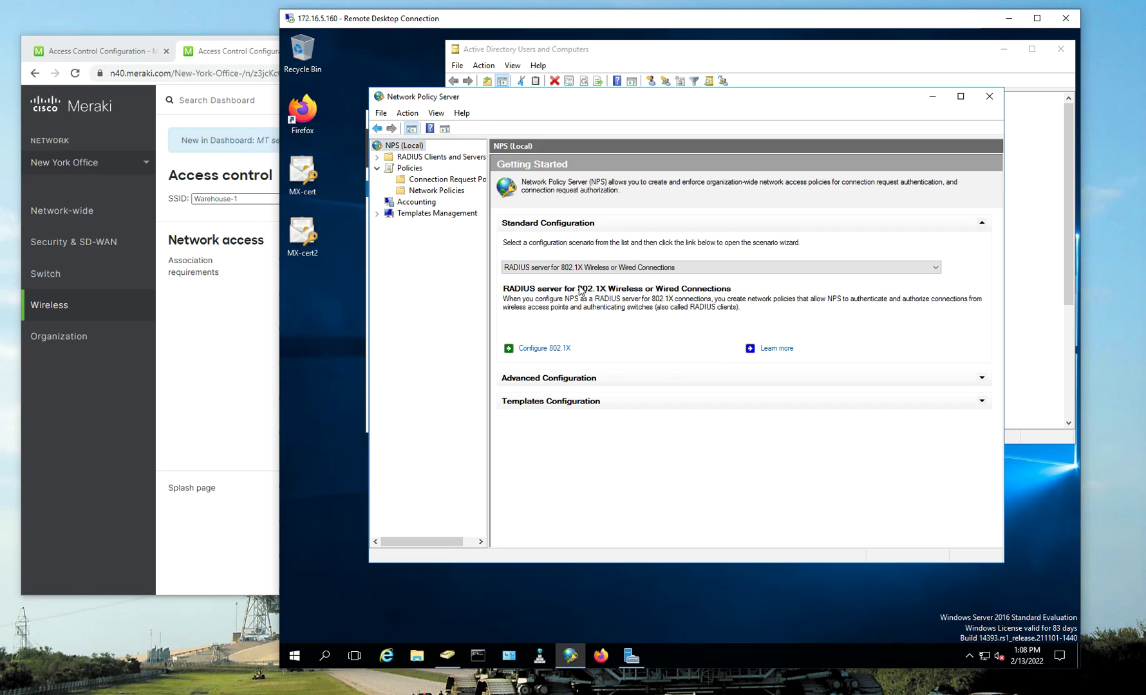
Step: Start a Secure Wireless Connections 802.1X setup named MyMacPolicy and advance to the RADIUS clients step
left_click(541, 349)
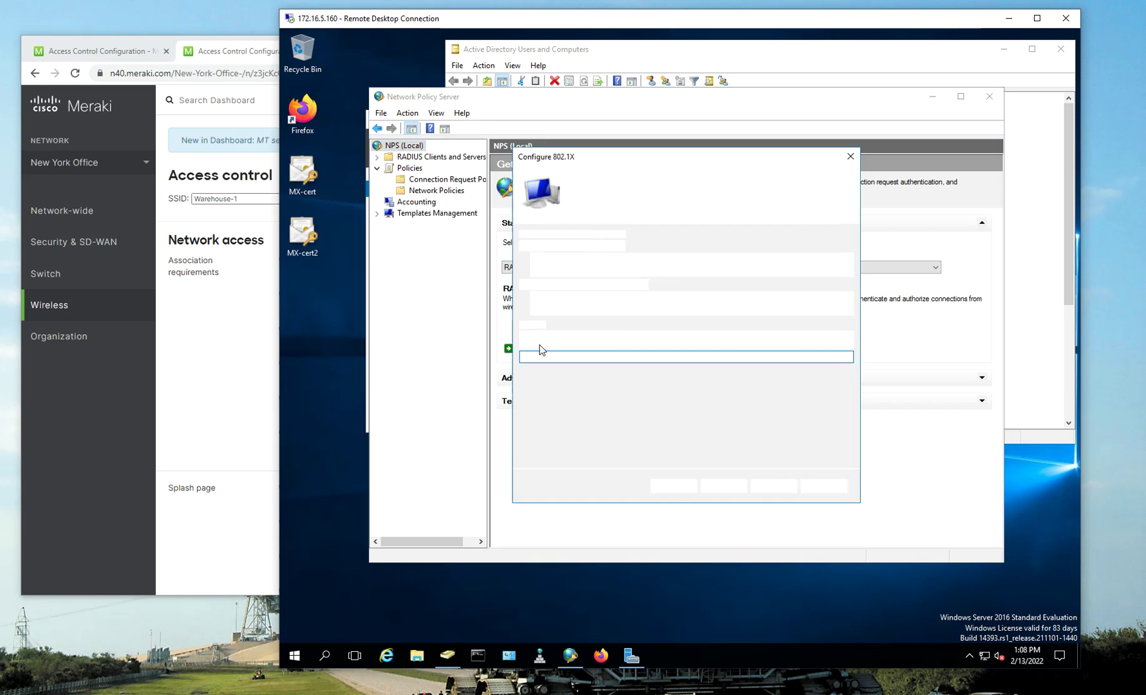
left_click(523, 246)
left_click_drag(620, 357, 473, 345)
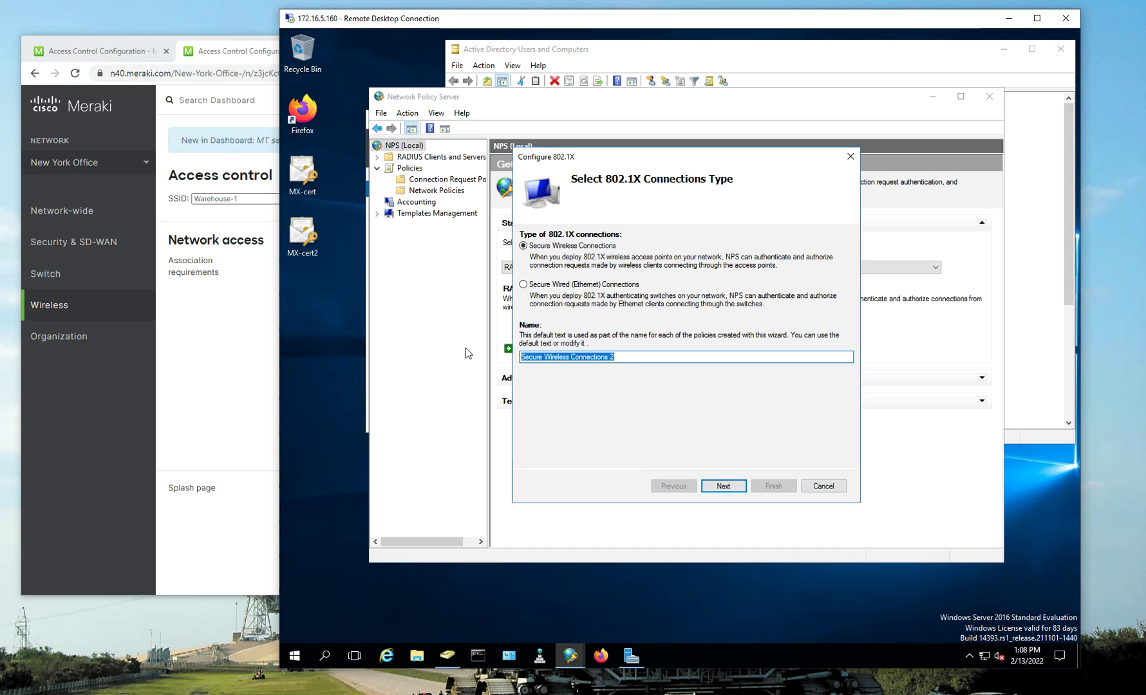
key("BackSpace")
type("My")
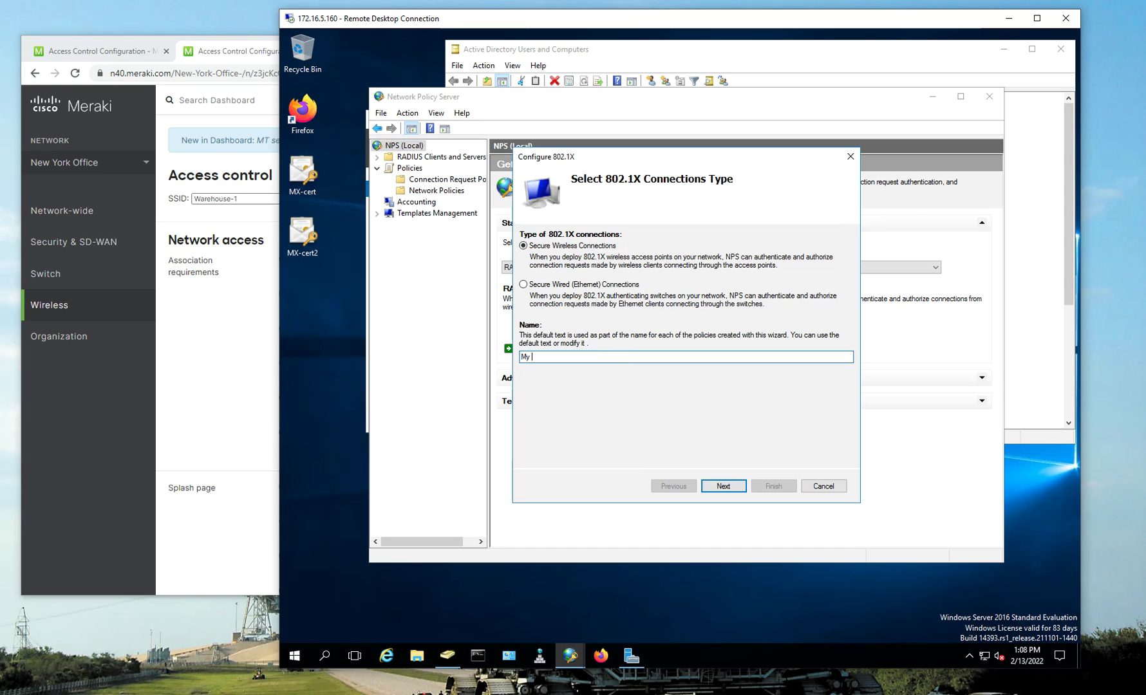
key("BackSpace")
type("MAC")
key("BackSpace")
key("BackSpace")
type("acPolicy")
left_click(723, 487)
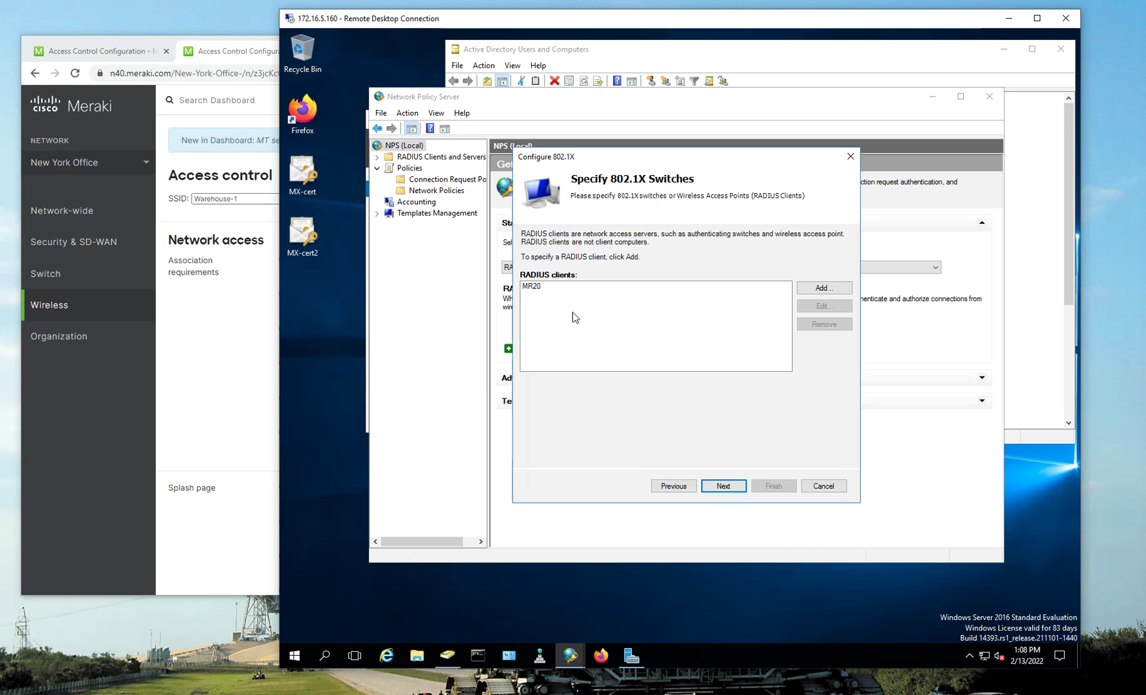
Step: Keep MR20 as the RADIUS client and pick Microsoft: Protected EAP (PEAP) as the EAP type
left_click(728, 488)
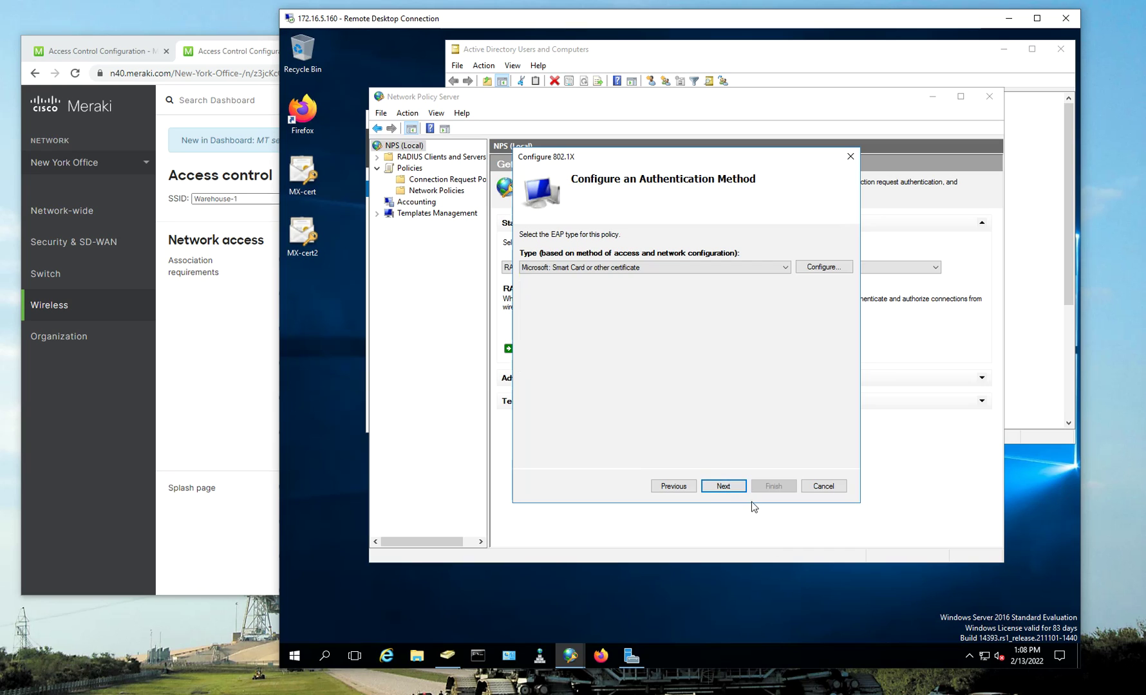
left_click(652, 268)
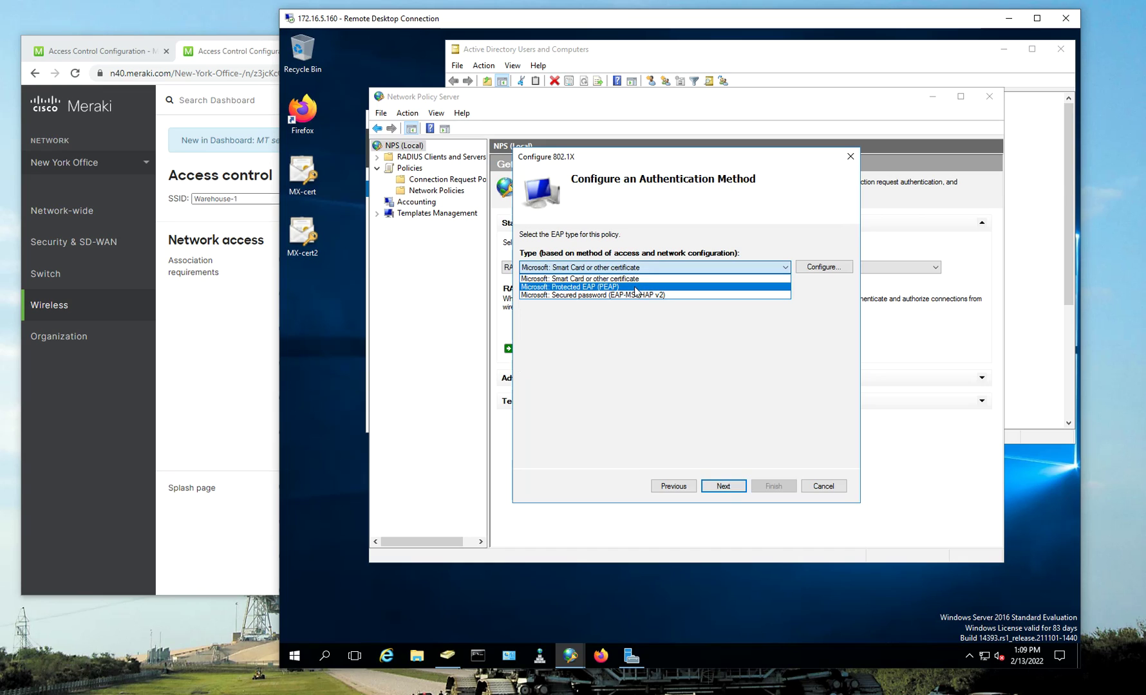
left_click(636, 288)
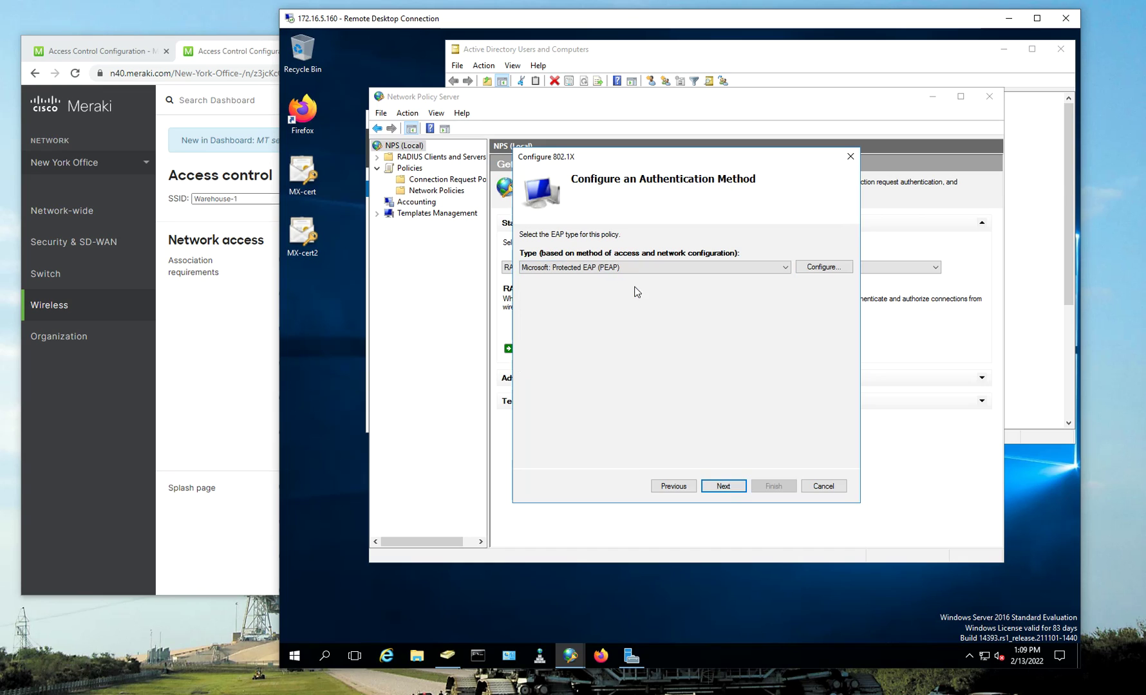
left_click(733, 489)
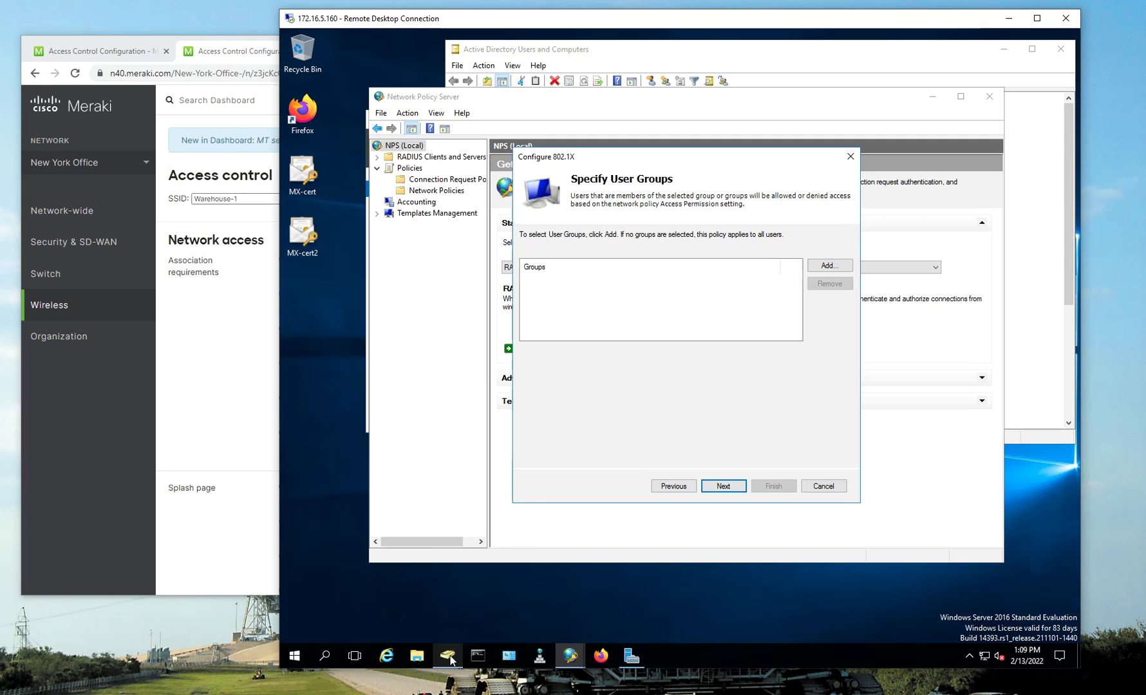
Step: Verify in Active Directory Users and Computers that laptop is a member of Mac-Auth-Devices, then move the window aside
mouse_move(451, 660)
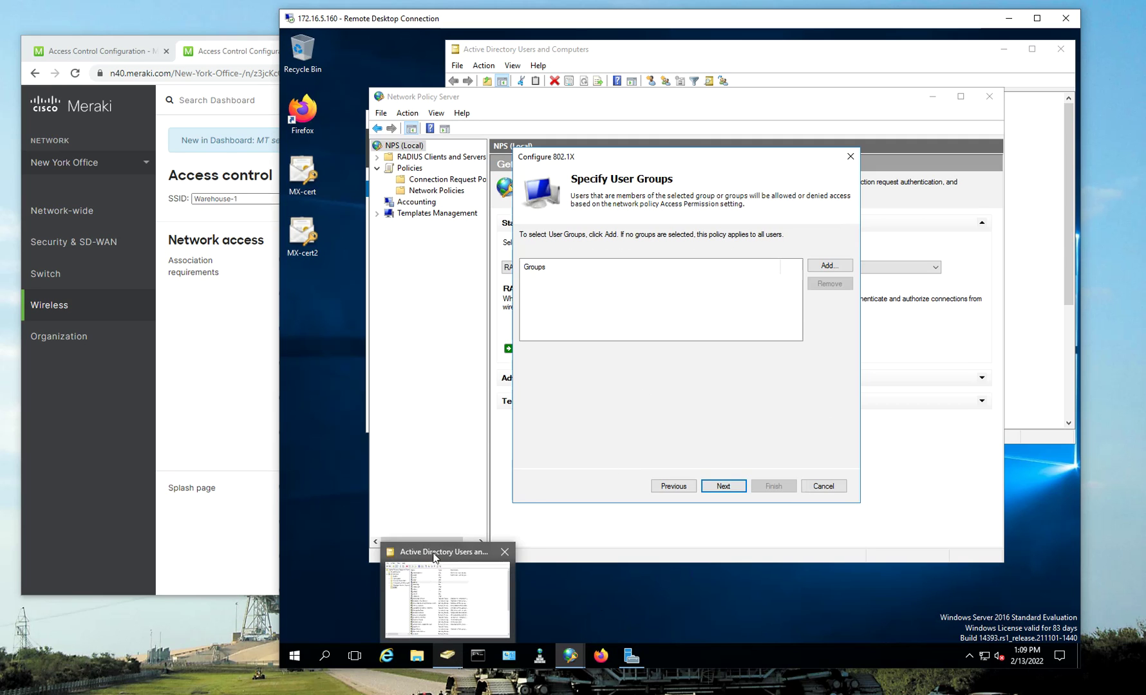
left_click(458, 562)
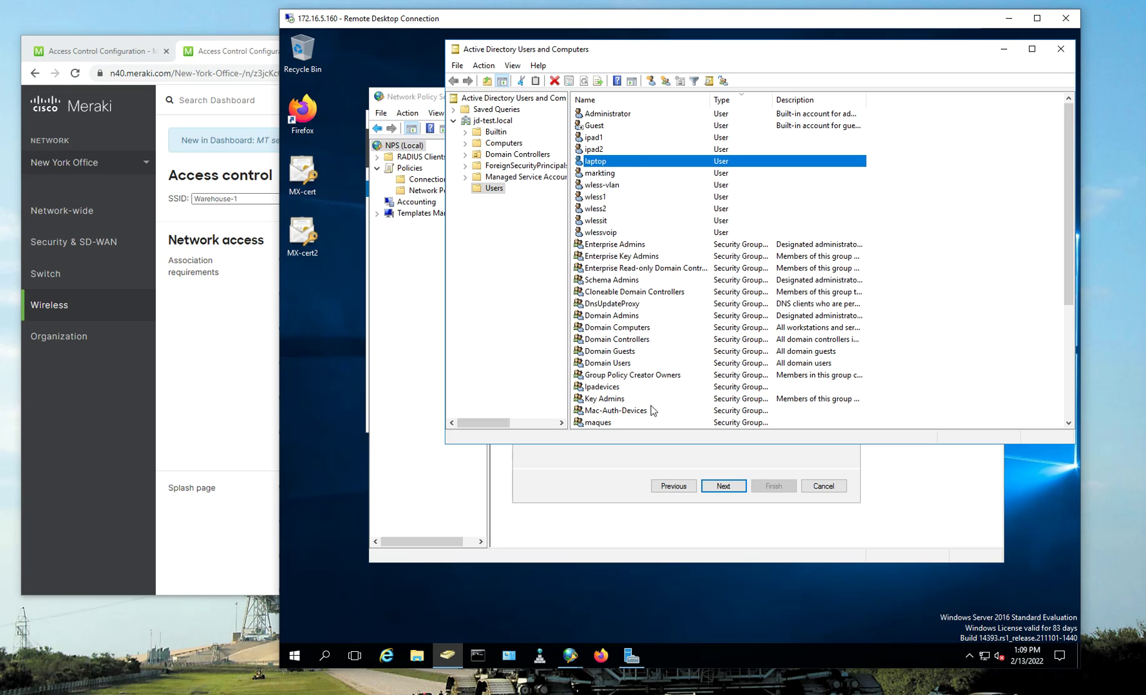
double_click(619, 413)
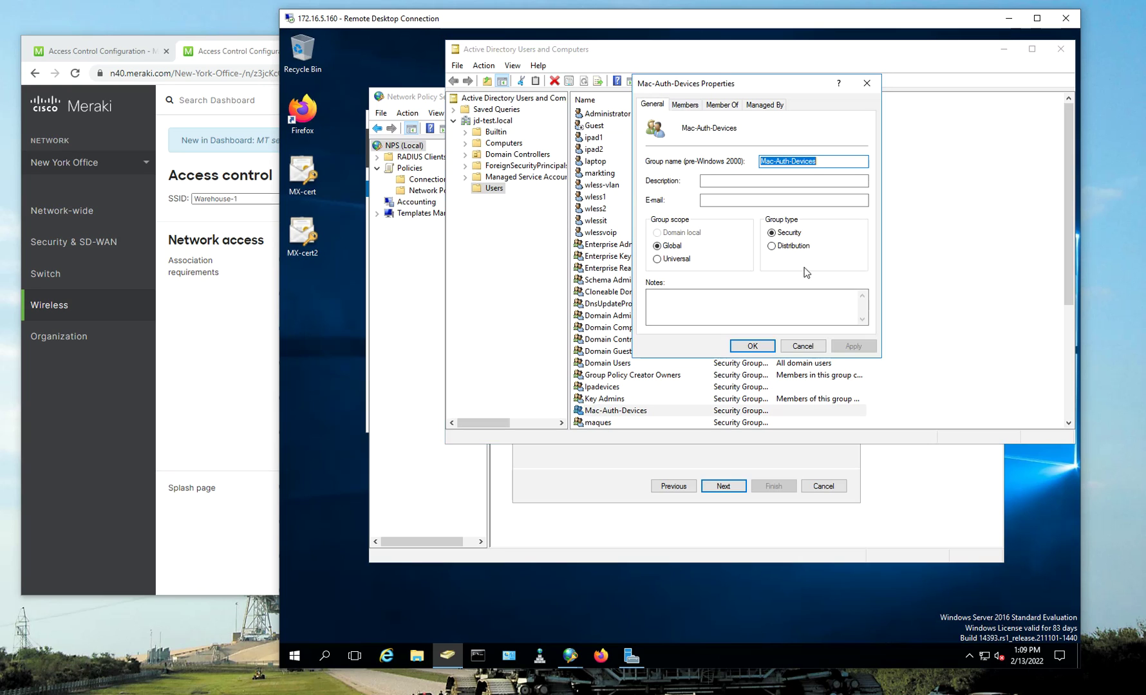
left_click(685, 105)
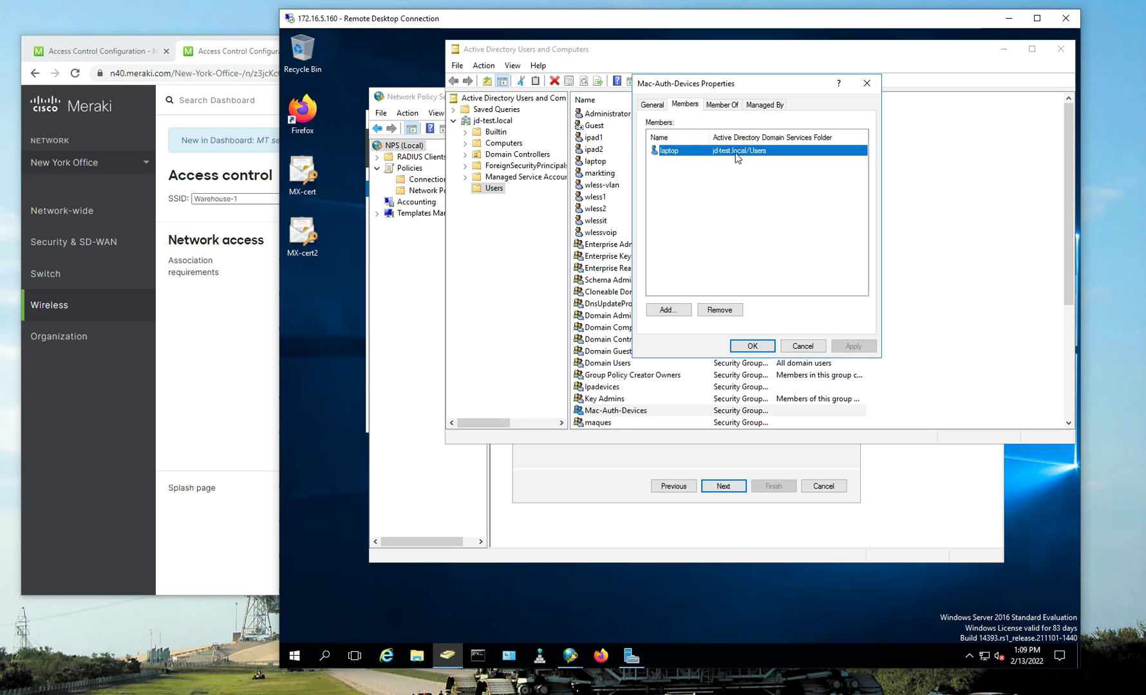
left_click(806, 349)
left_click_drag(897, 54, 833, 76)
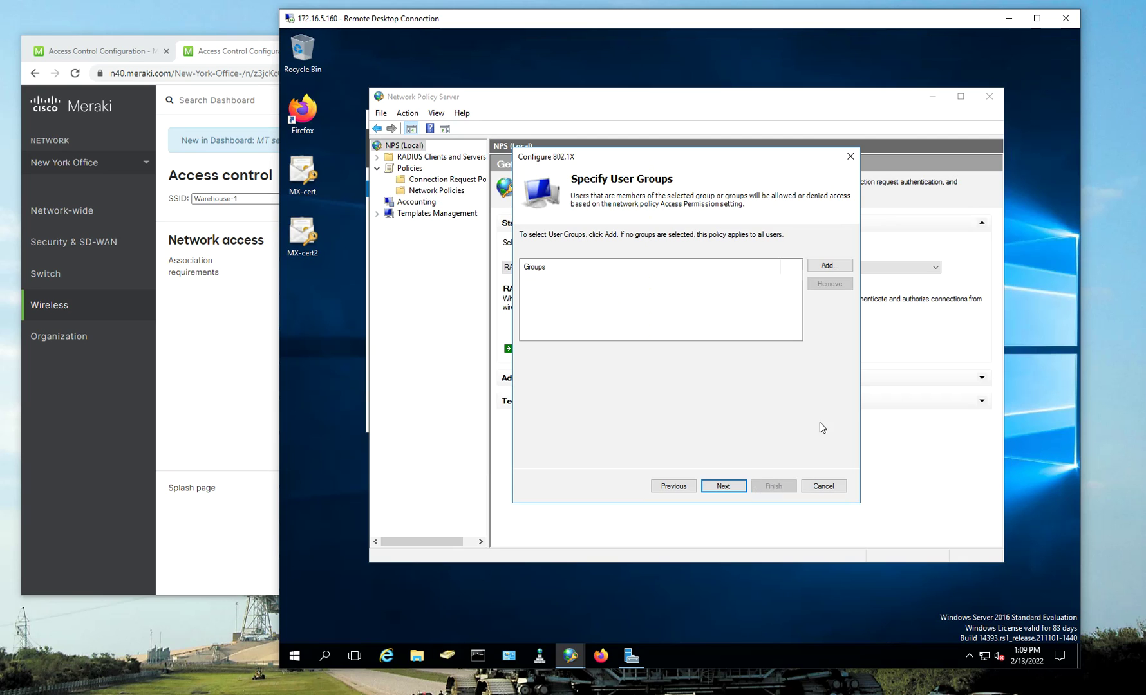
Step: Add the Mac-Auth-Devices group as the user group, skip traffic controls and finish the MyMacPolicy wizard
left_click(830, 266)
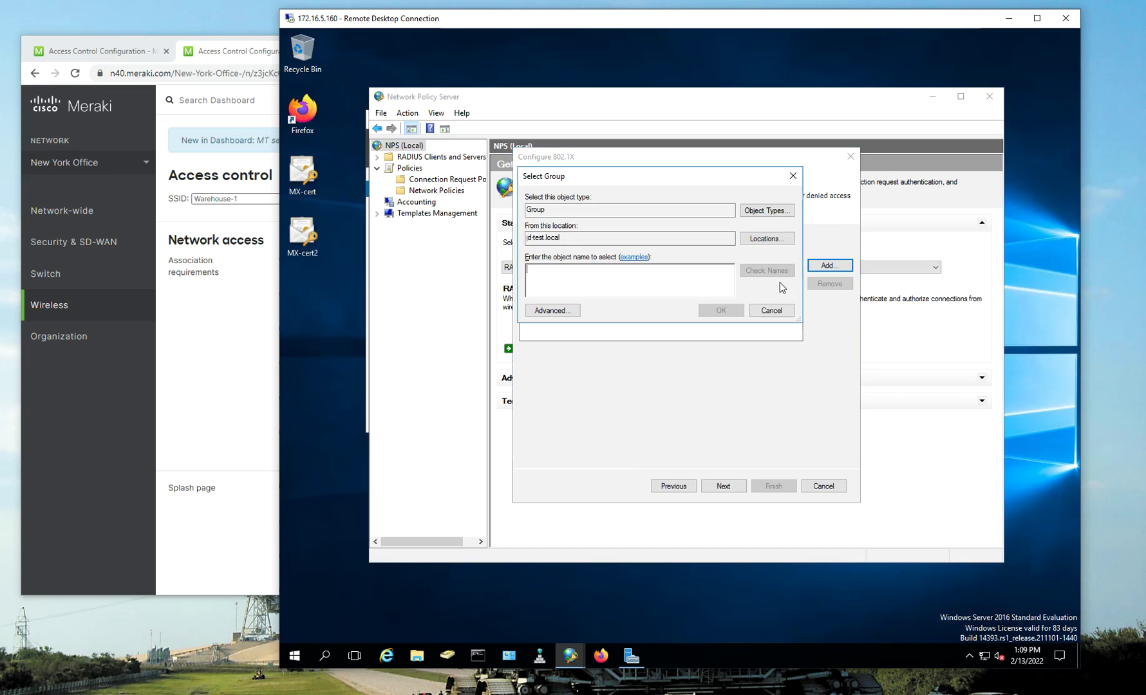
type("mac")
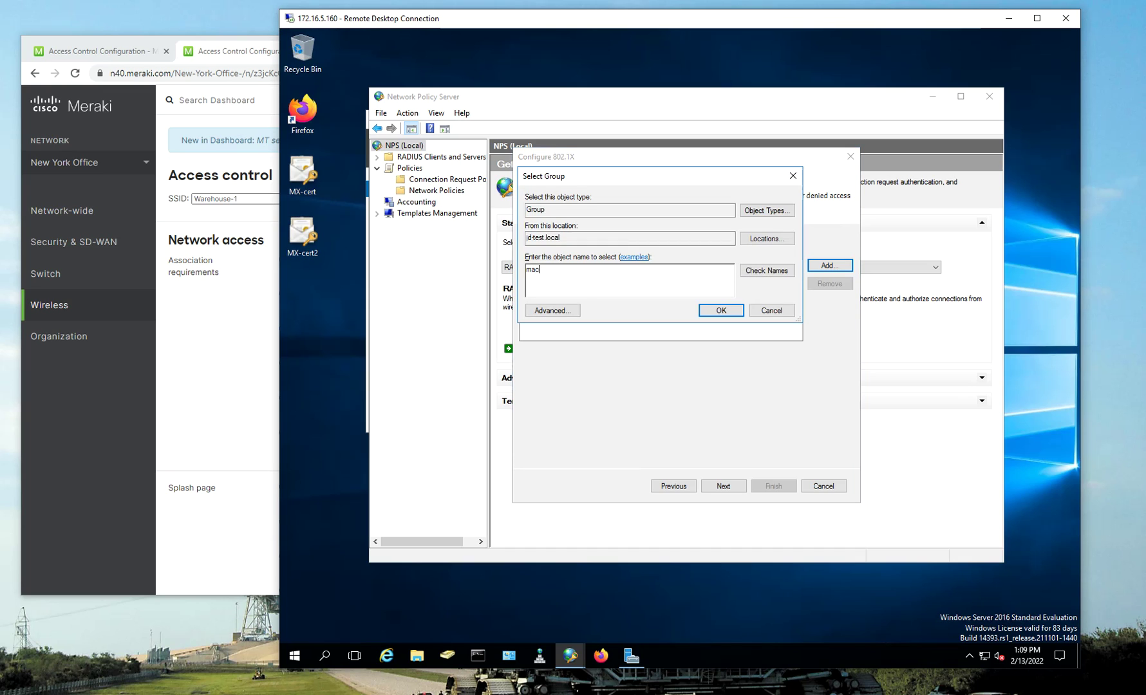
left_click(772, 273)
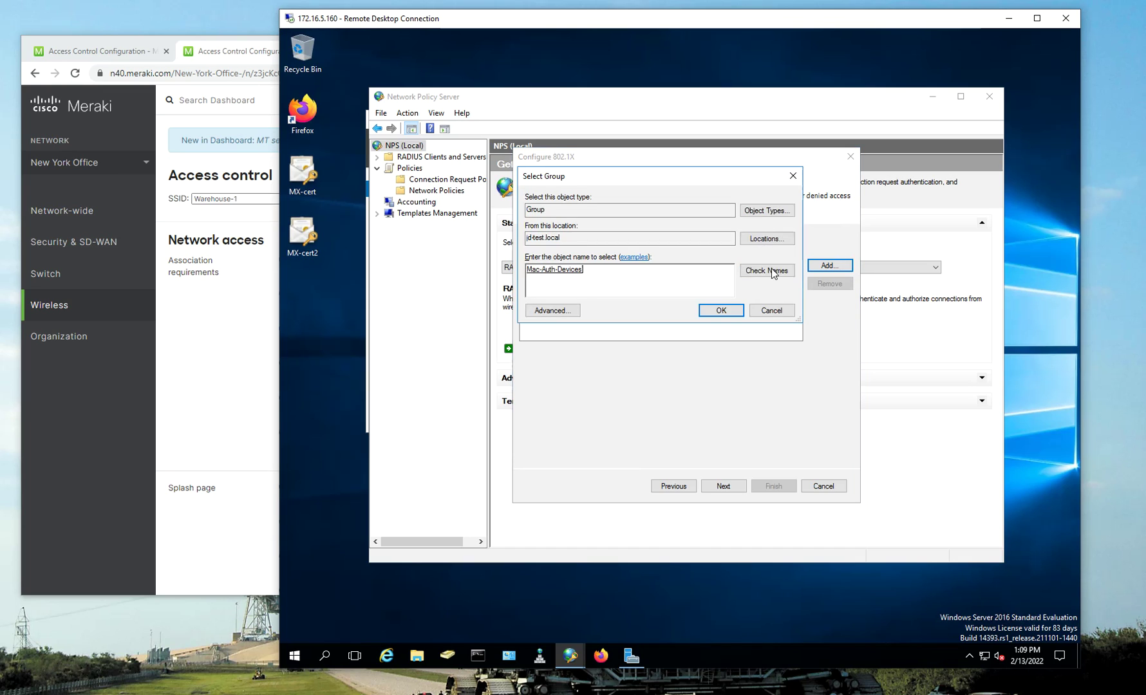
left_click(722, 312)
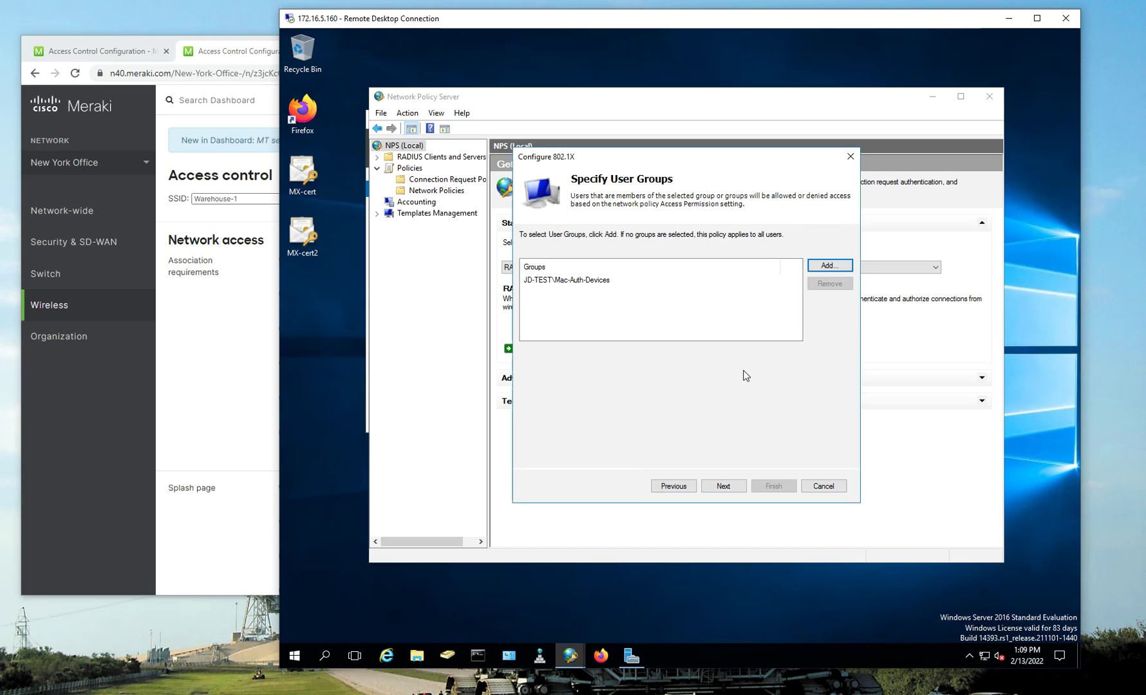
left_click(724, 488)
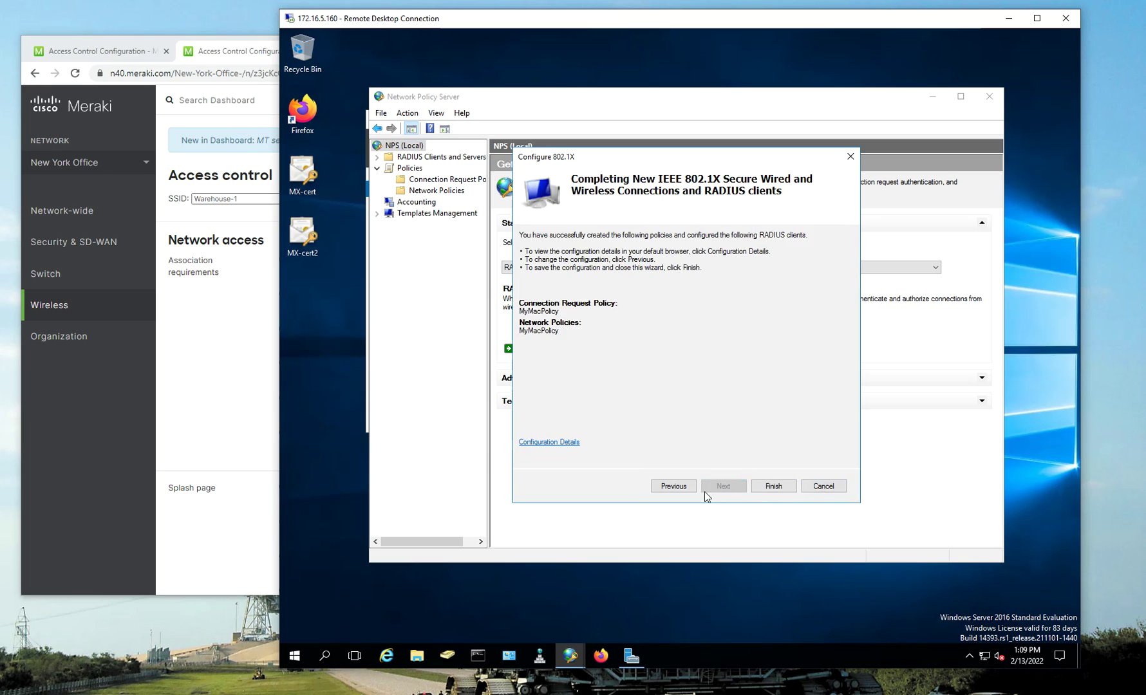
left_click(780, 488)
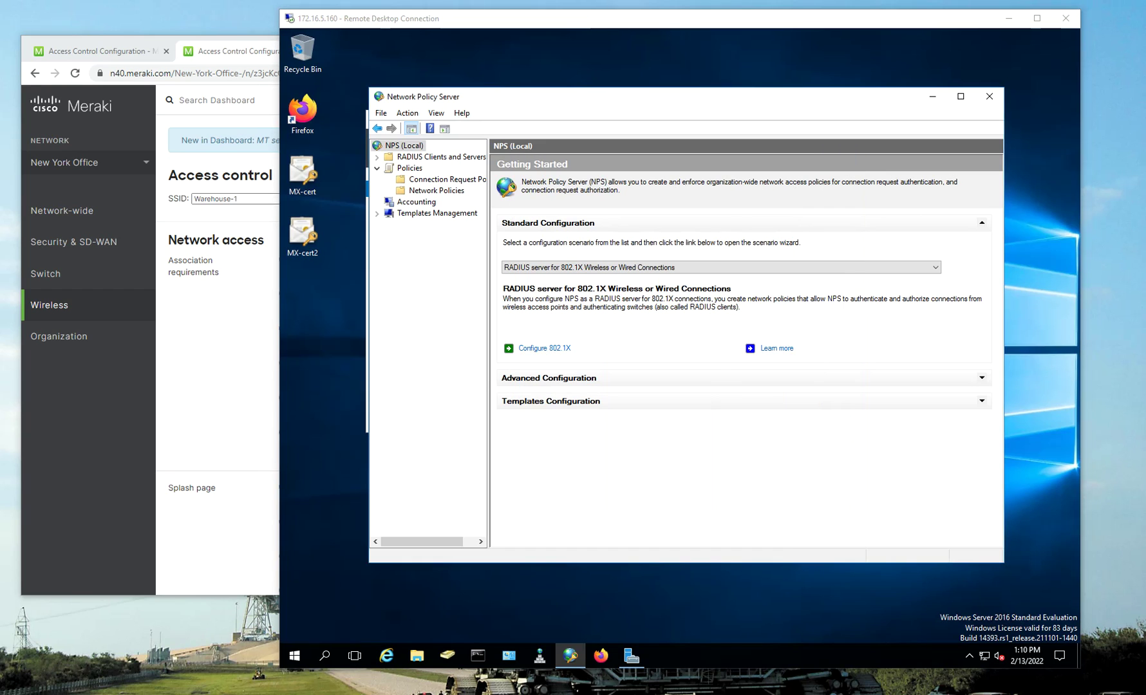
Step: Open the properties of the MyMacPolicy network policy
left_click(440, 193)
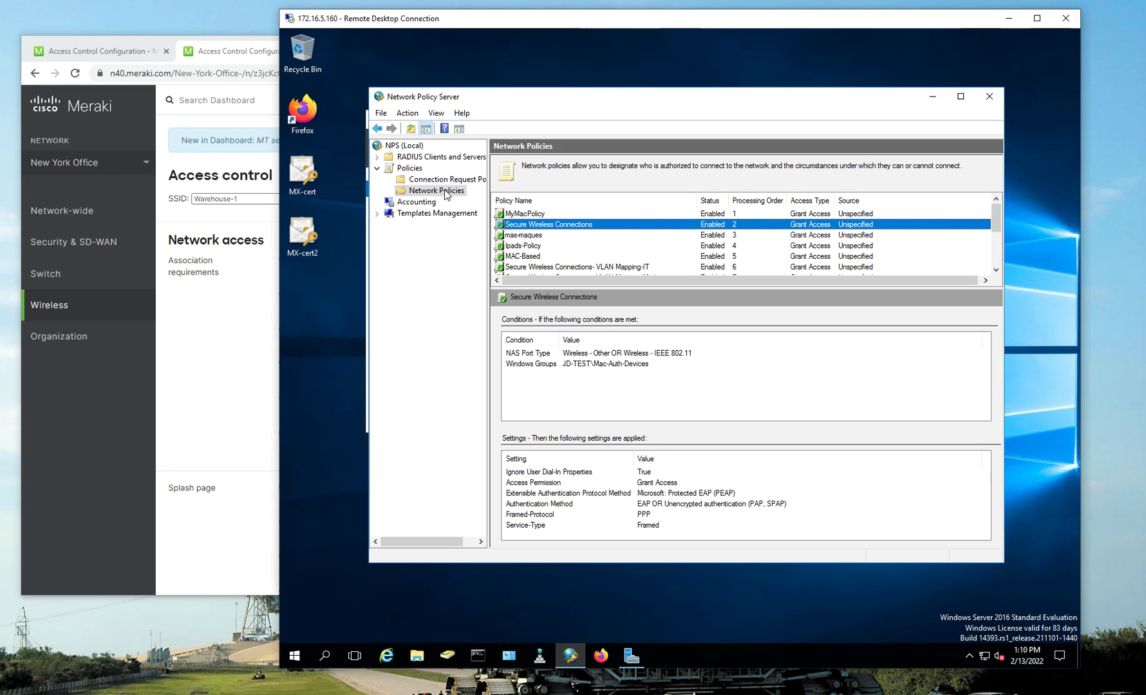
left_click(534, 213)
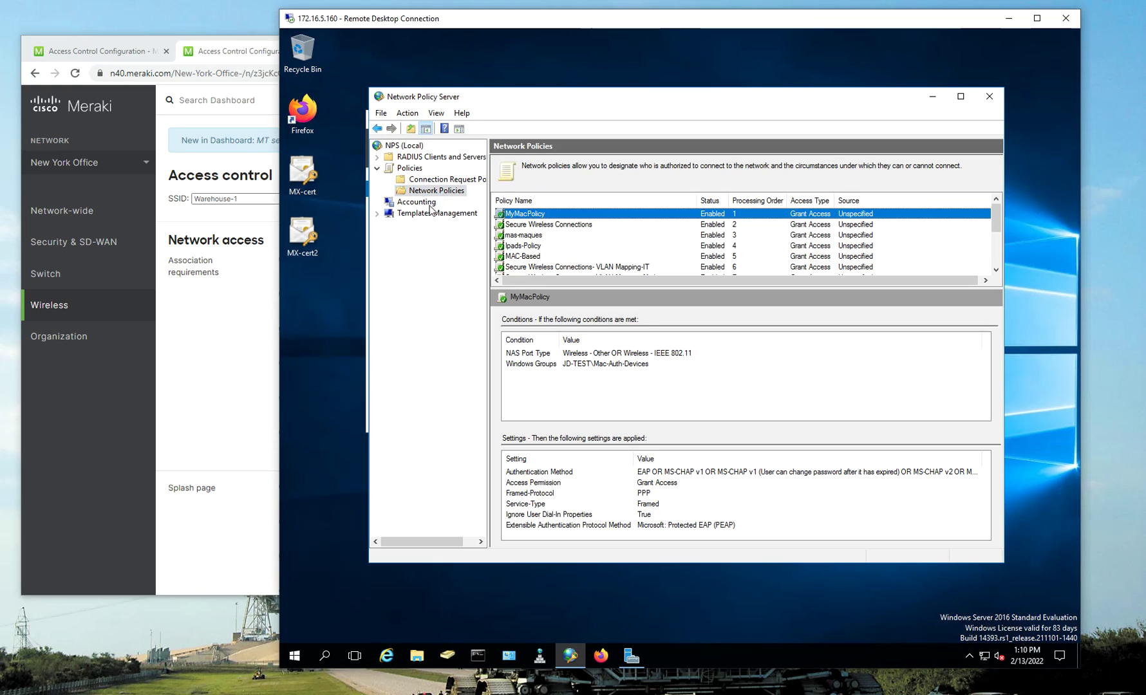
right_click(530, 215)
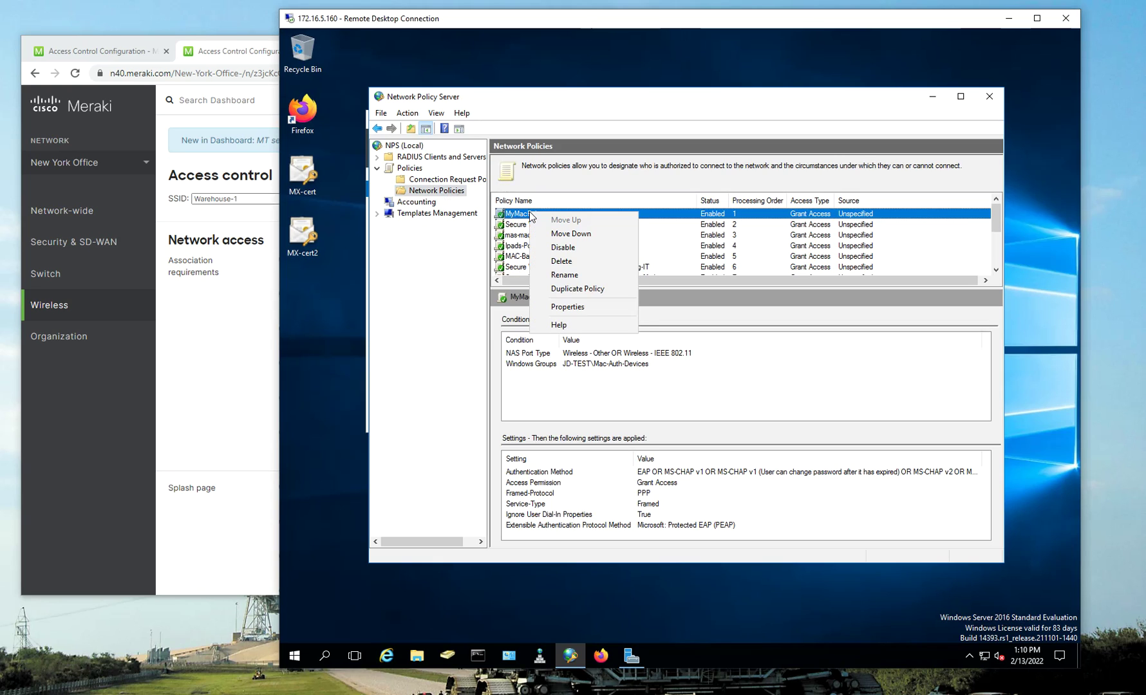
left_click(598, 312)
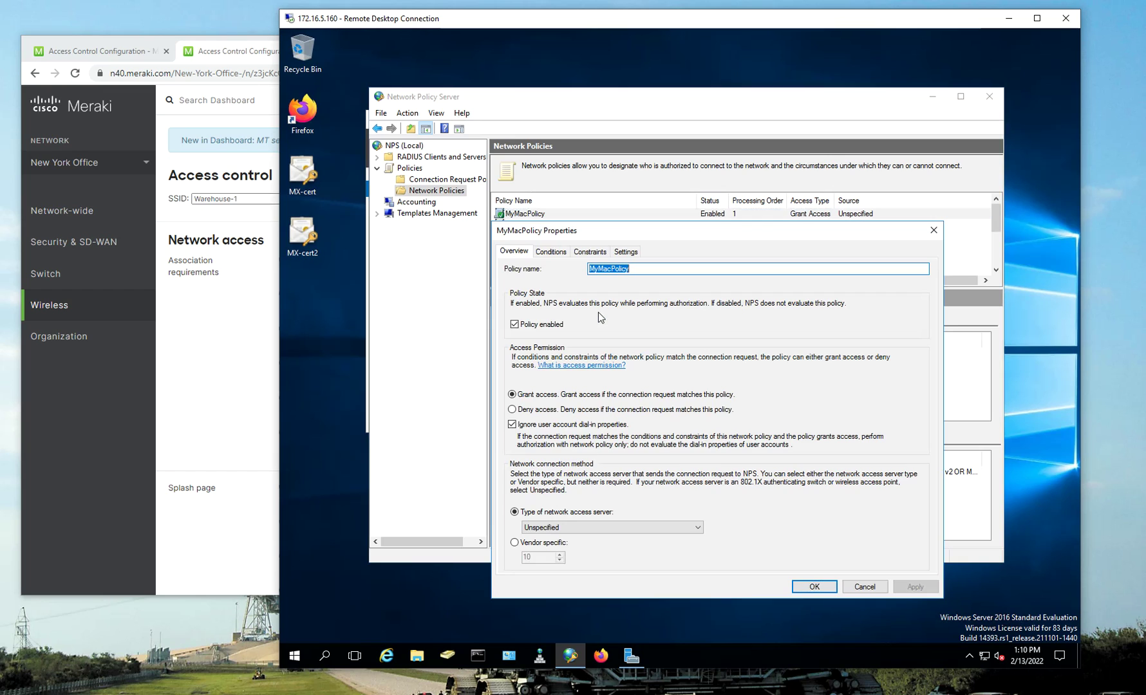
Step: Allow unencrypted PAP, SPAP, disable MS-CHAP and MS-CHAP-v2, and apply without viewing help
left_click(595, 257)
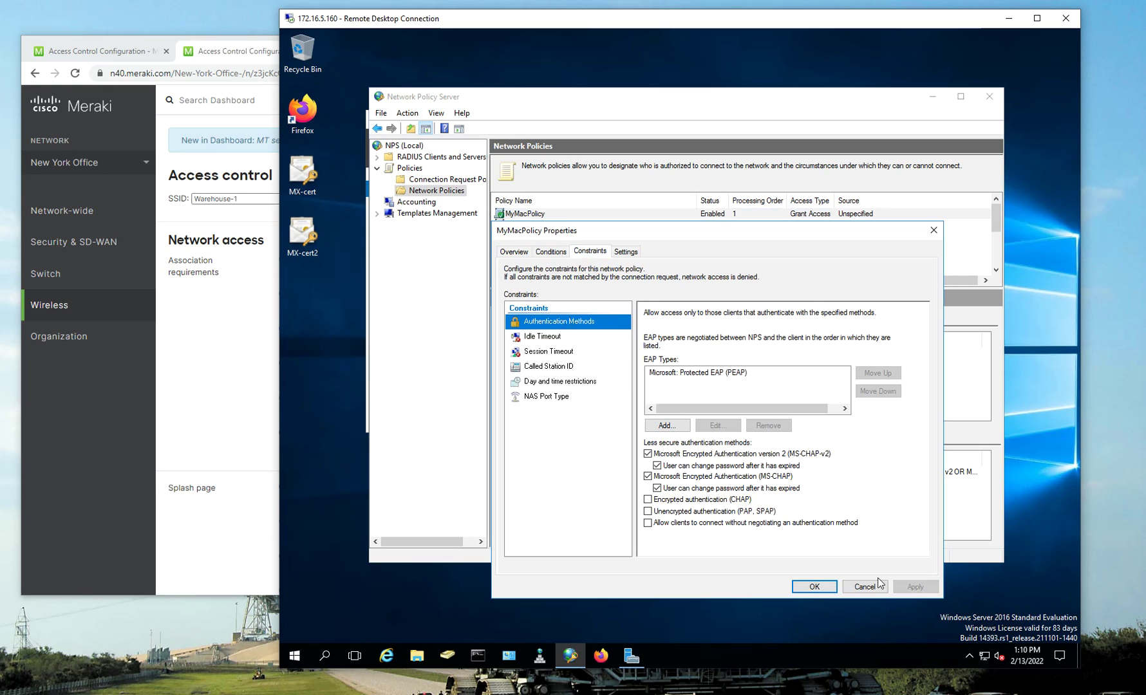
left_click(648, 511)
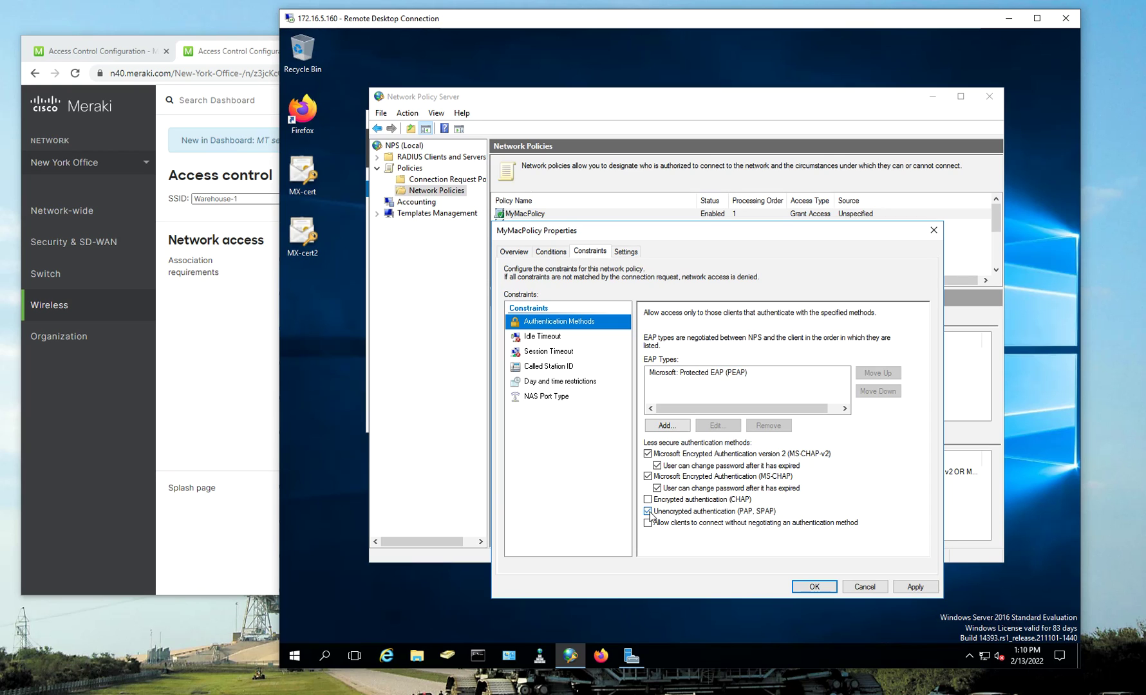
left_click(648, 476)
left_click(648, 454)
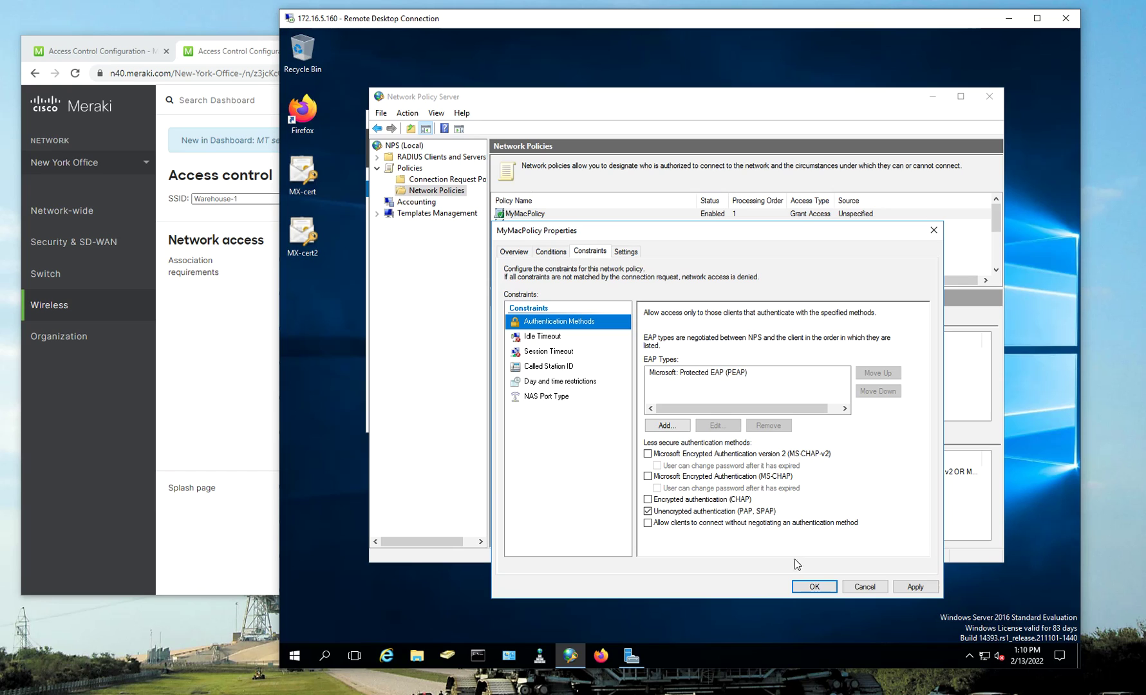
left_click(822, 588)
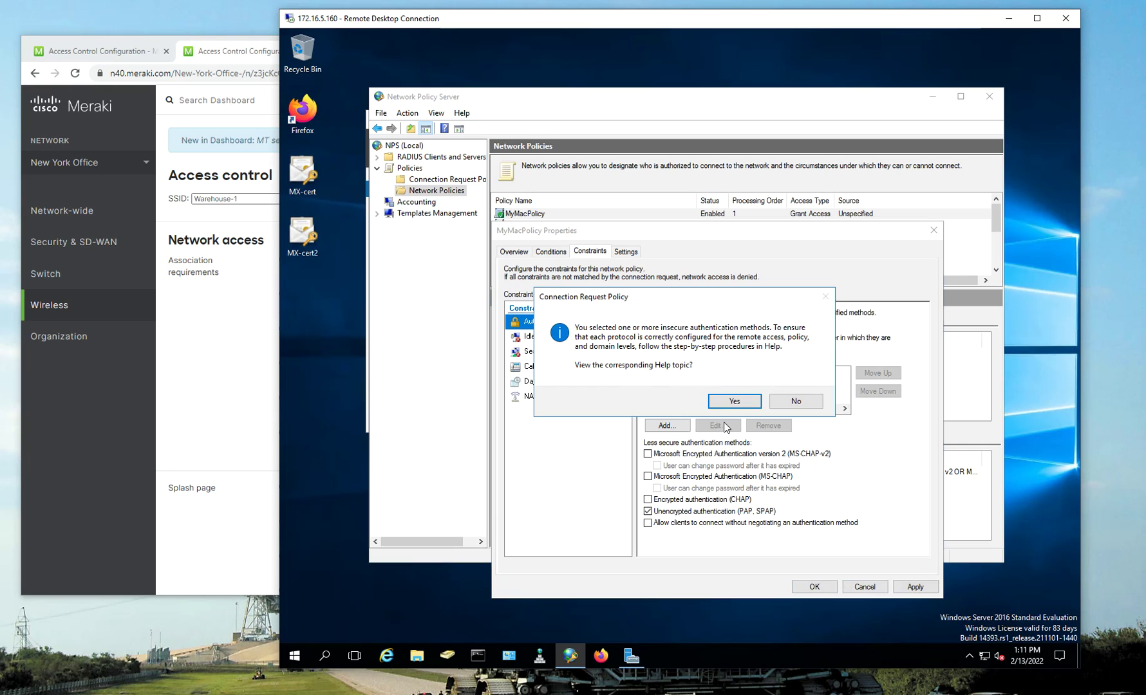
left_click(797, 401)
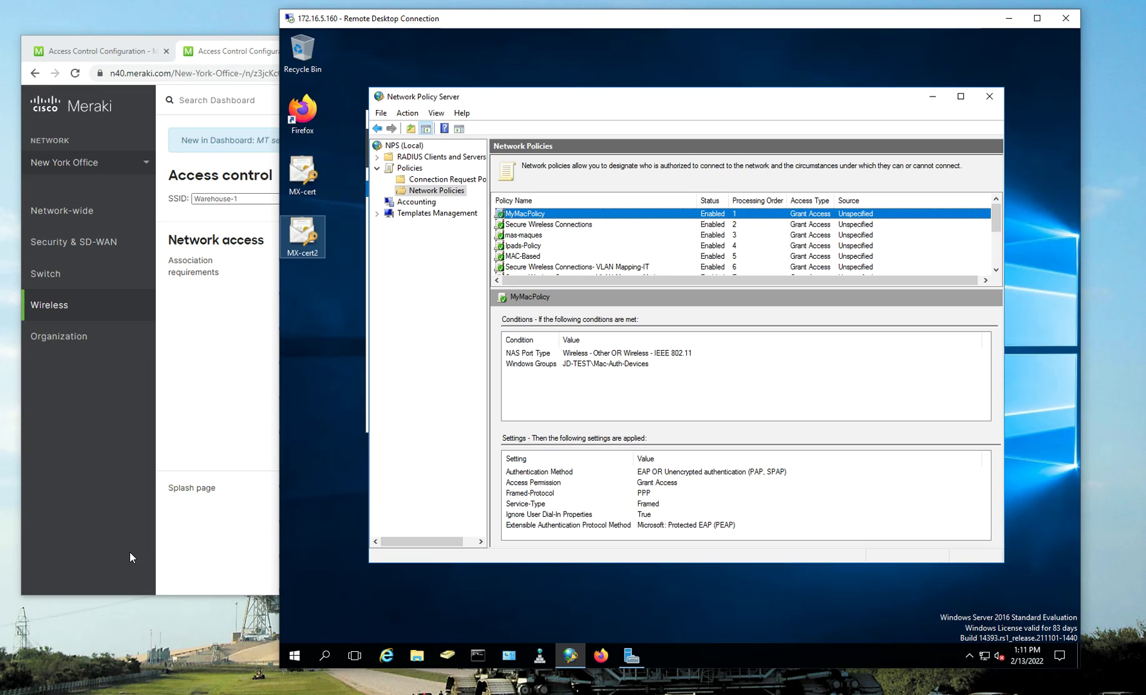
Step: Back on the Warehouse-1 page, paste the shared secret for RADIUS server 172.16.5.160 port 1812
left_click(115, 541)
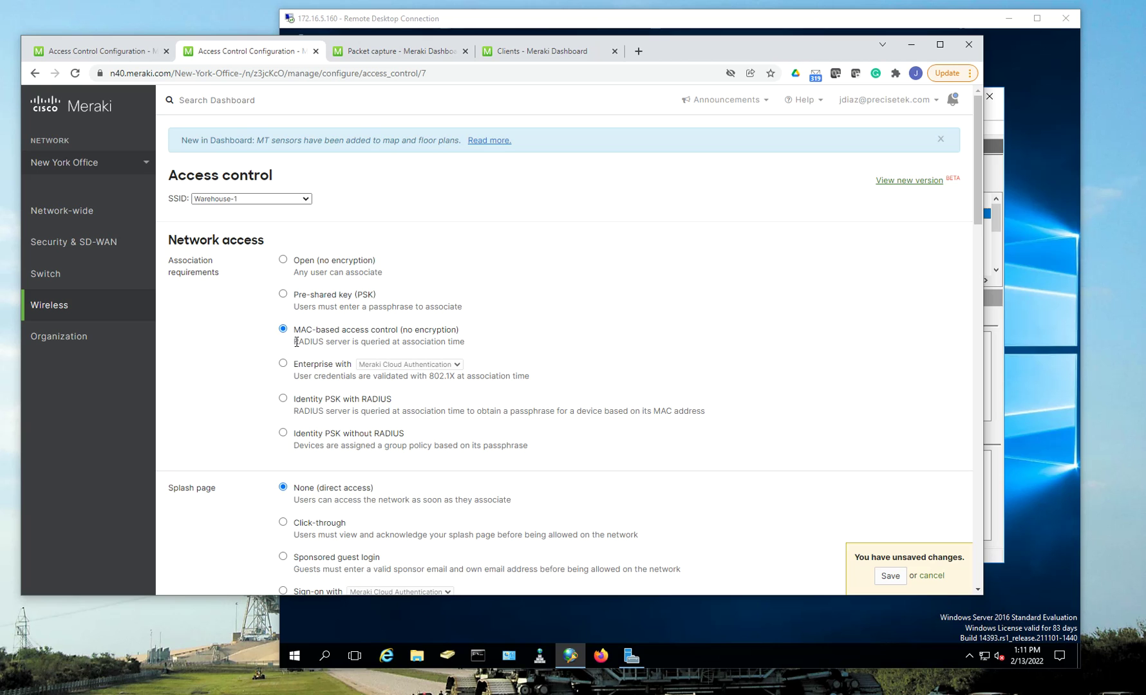
left_click_drag(293, 343, 360, 345)
scroll(558, 354, "down", 2)
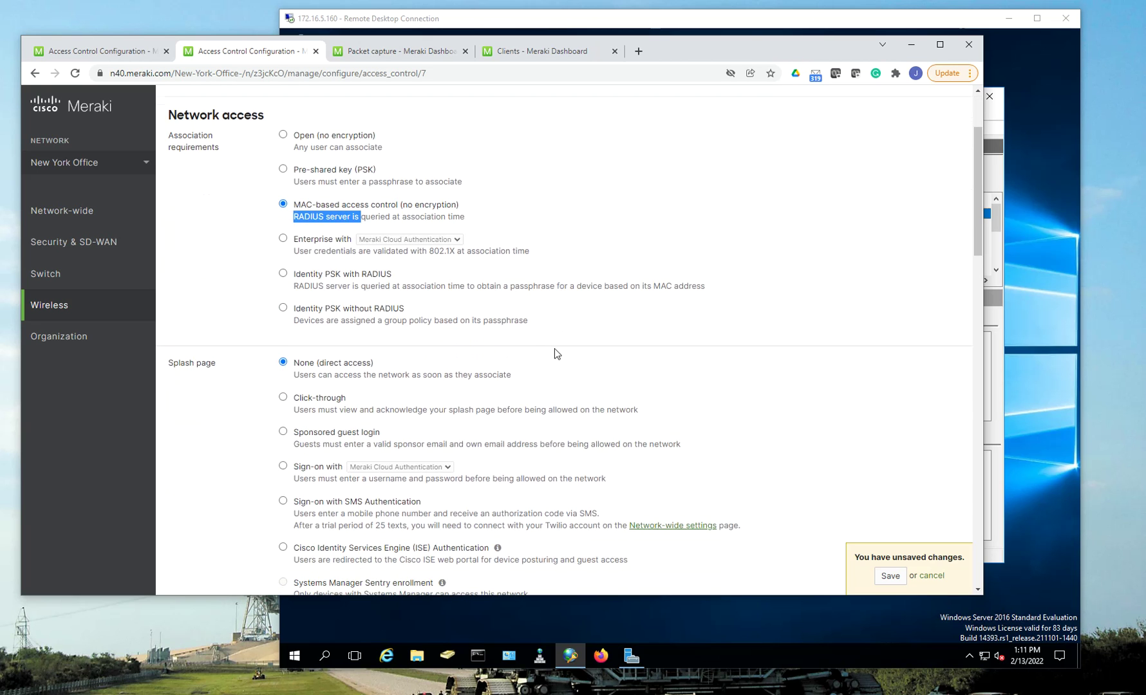
scroll(567, 361, "down", 4)
scroll(568, 363, "down", 2)
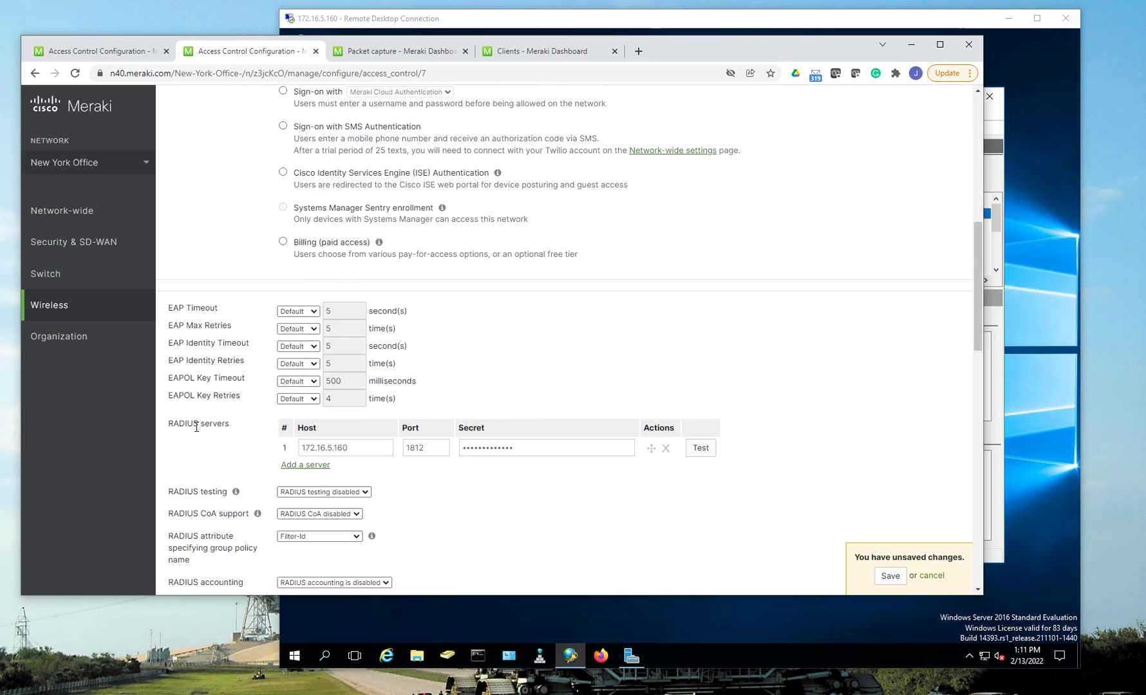
left_click(367, 451)
left_click(427, 449)
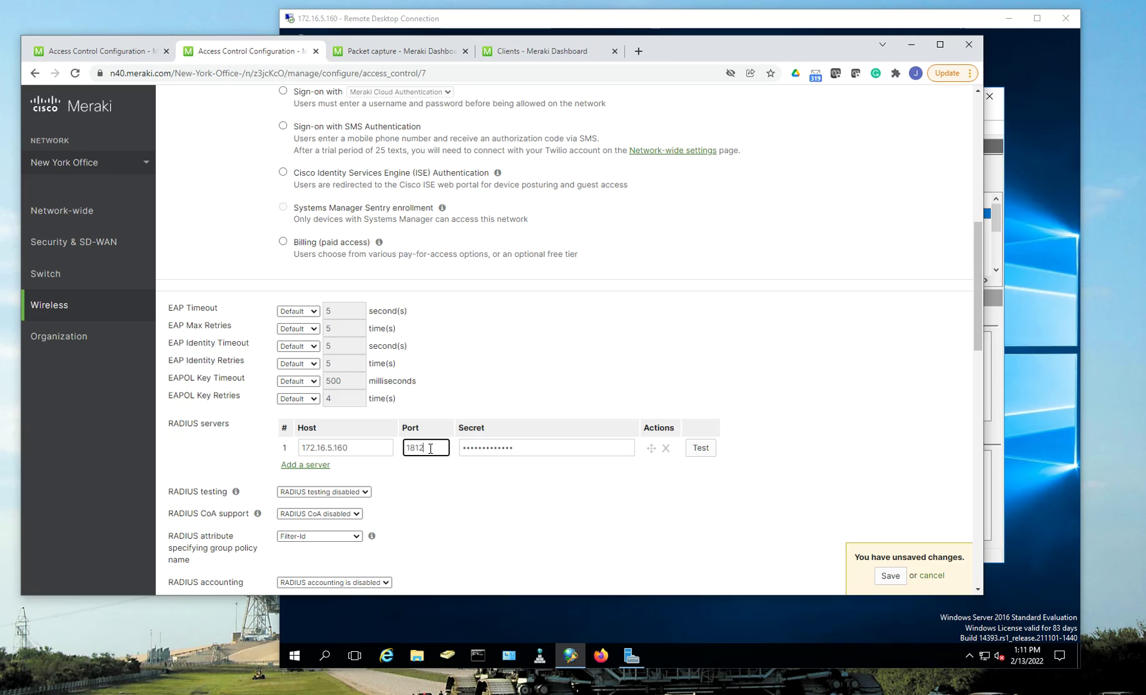
left_click(526, 447)
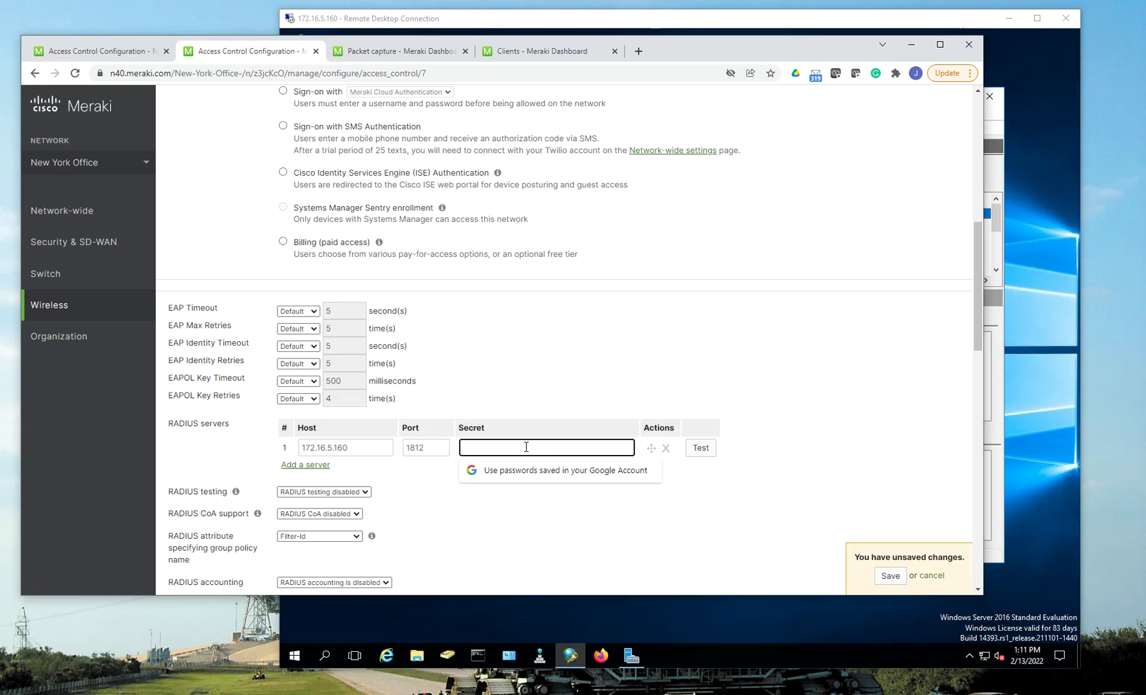
key("ctrl+v")
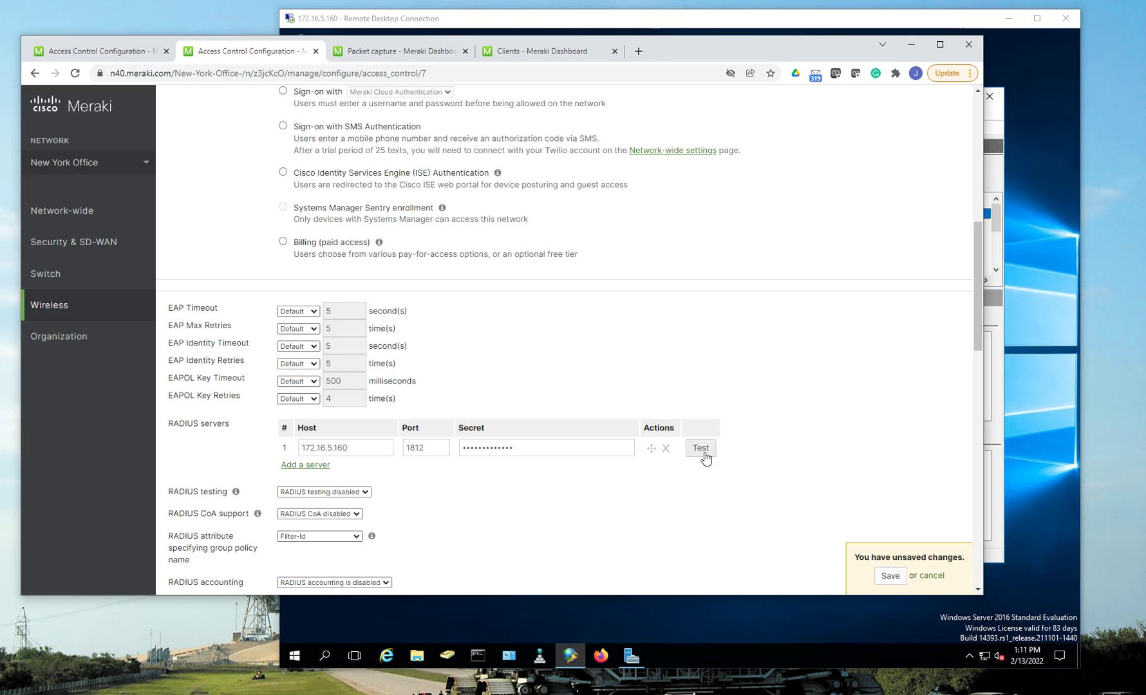
Step: Run the RADIUS connectivity test for 172.16.5.160:1812 using the pasted client MAC address
left_click(705, 453)
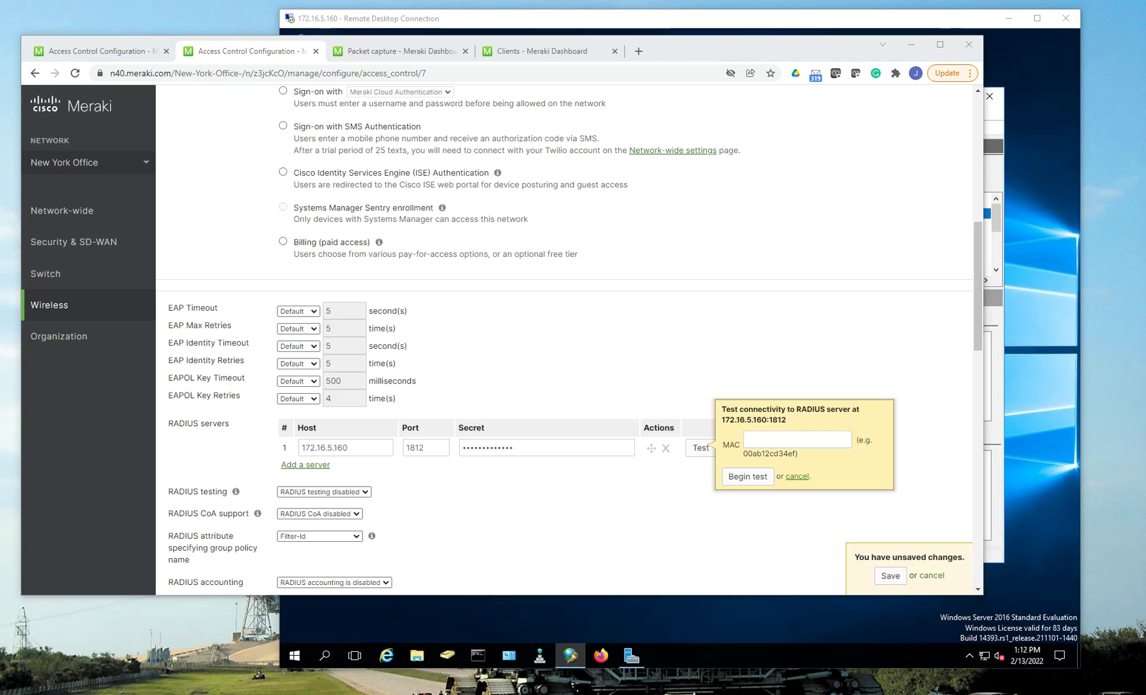
left_click(767, 441)
right_click(768, 440)
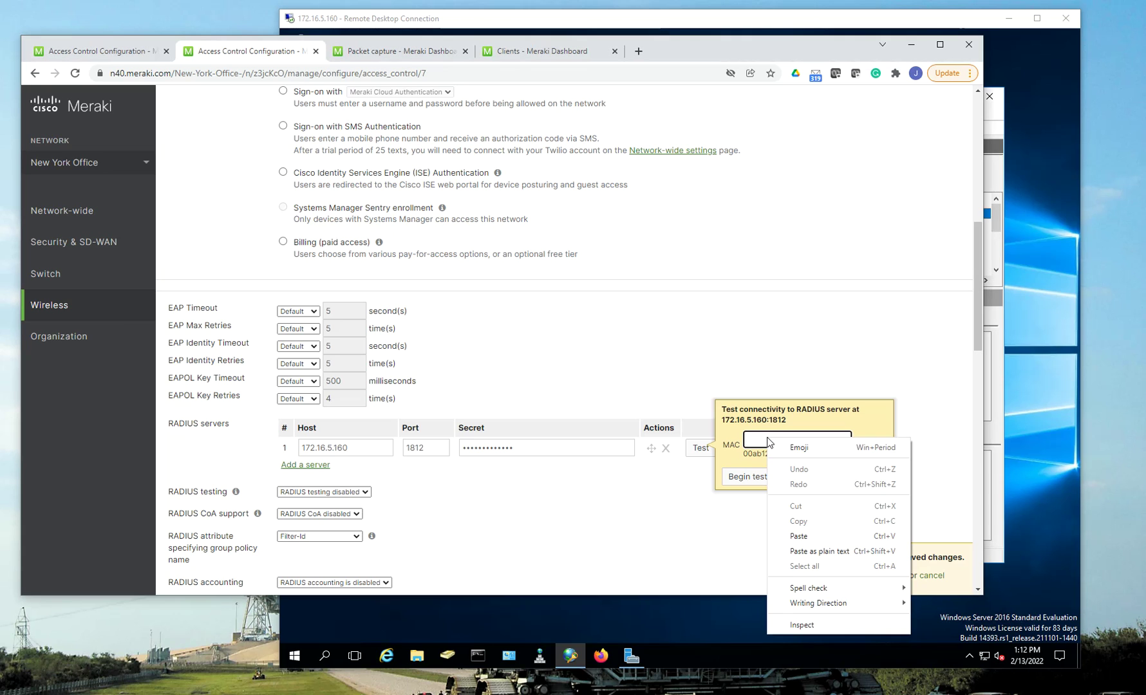
left_click(803, 537)
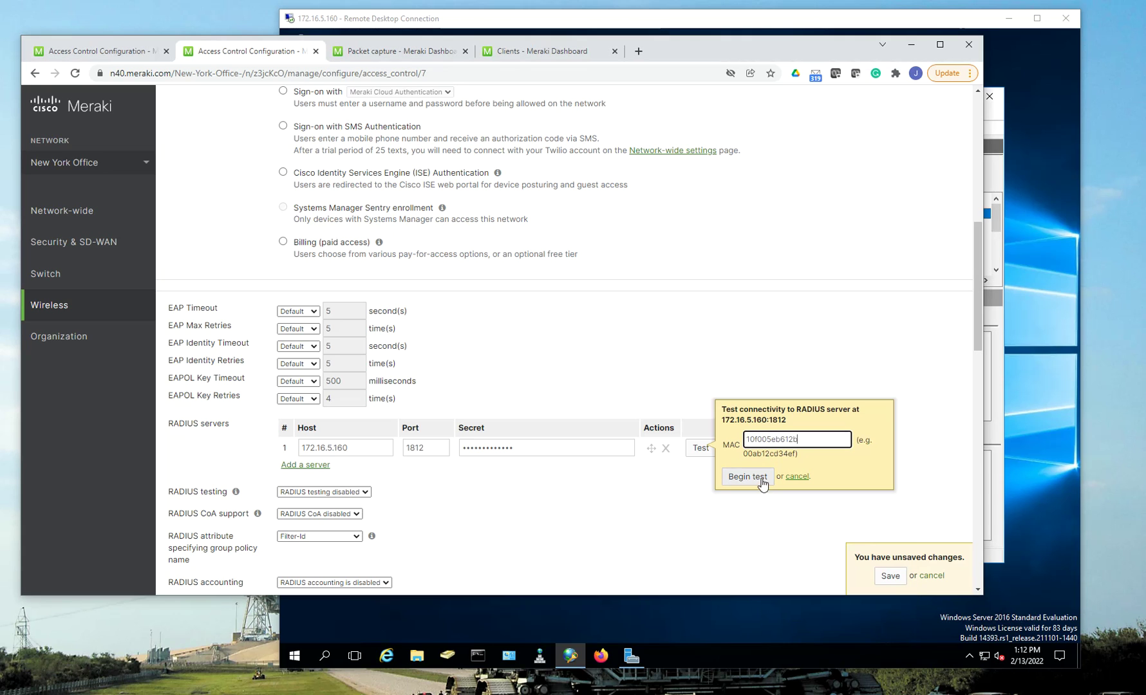
double_click(806, 440)
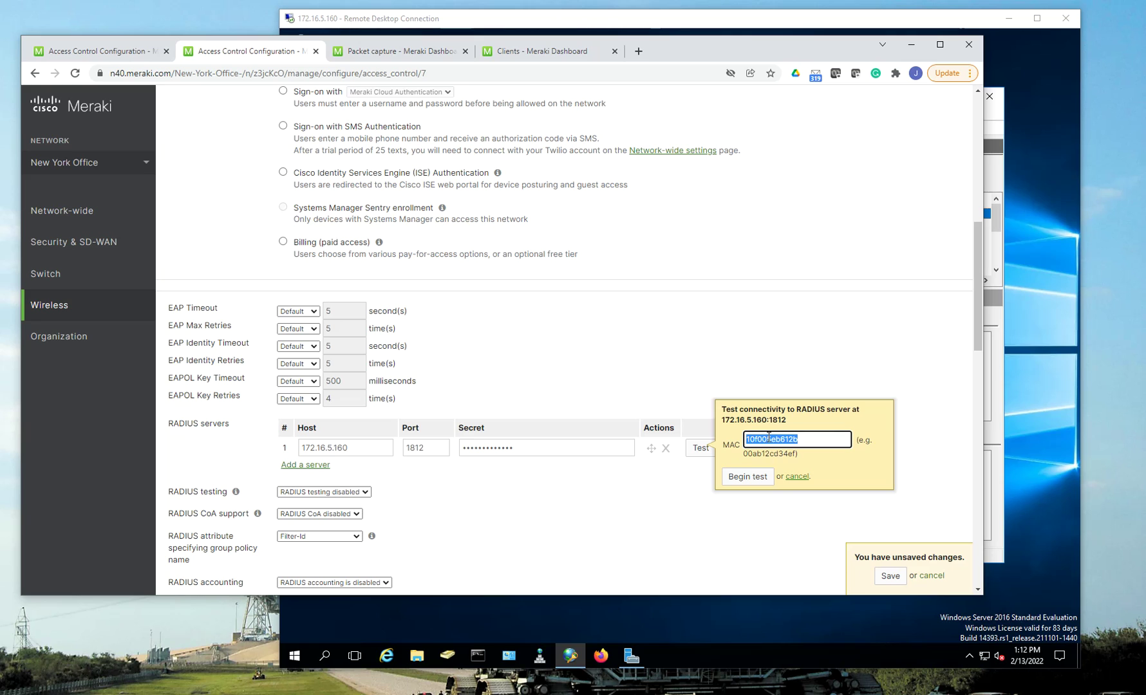
left_click(748, 477)
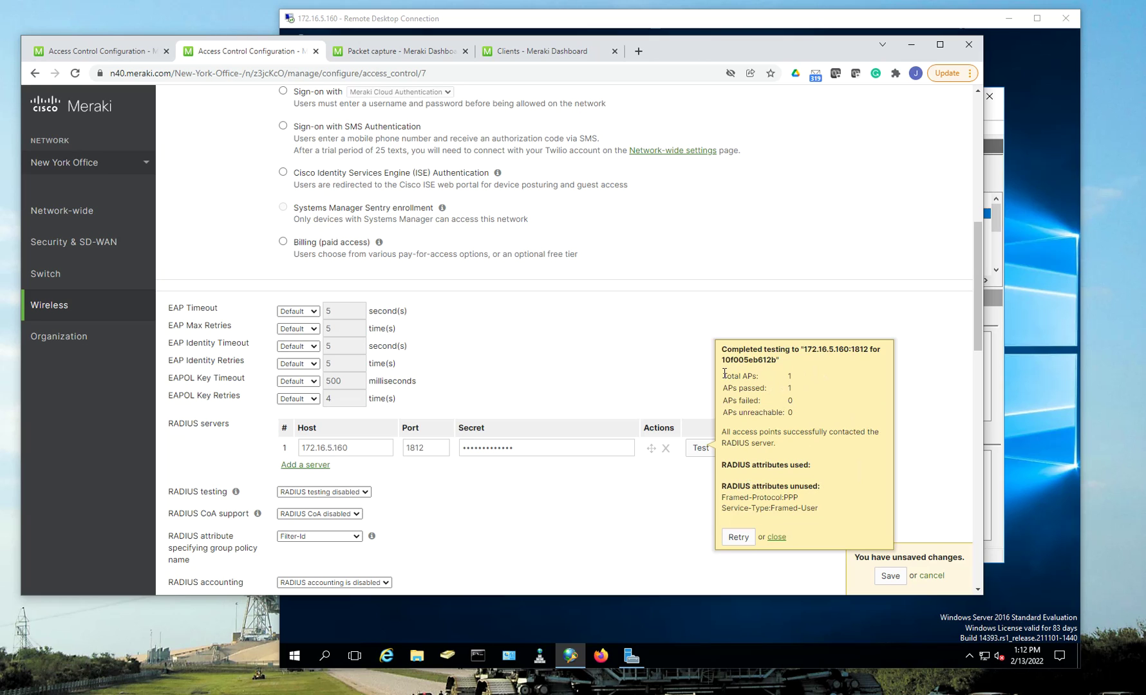
Step: Review the test results: 1 of 1 APs passed, none failed or unreachable
left_click_drag(724, 373, 799, 380)
left_click(799, 372)
left_click_drag(728, 388, 798, 391)
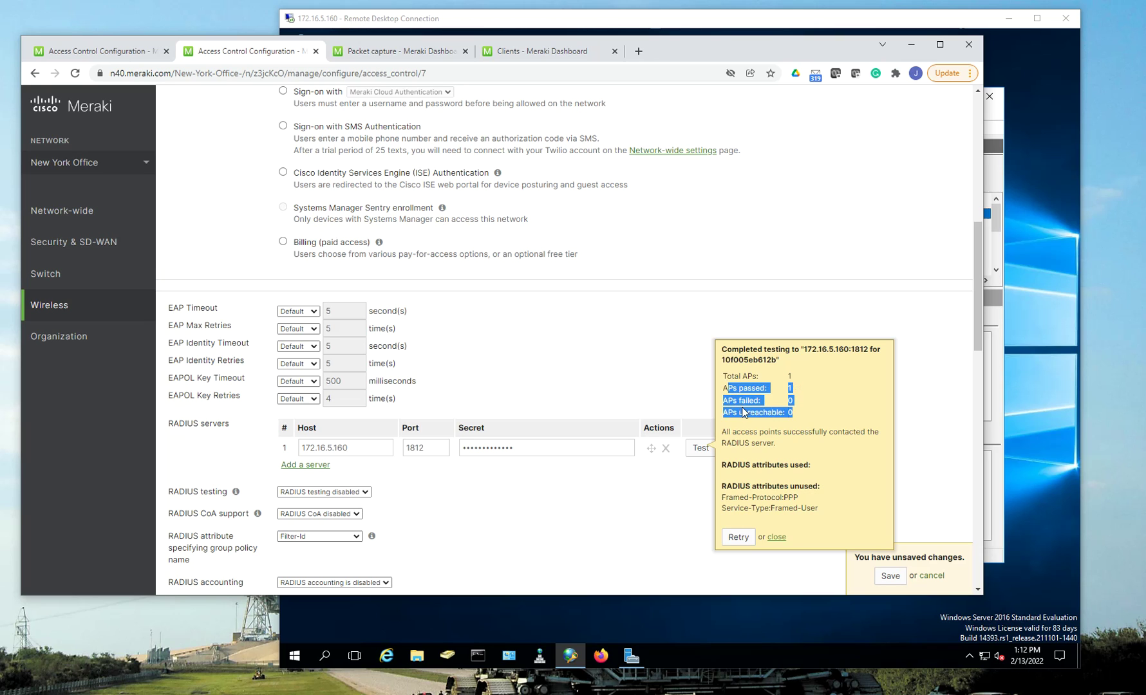
left_click(863, 407)
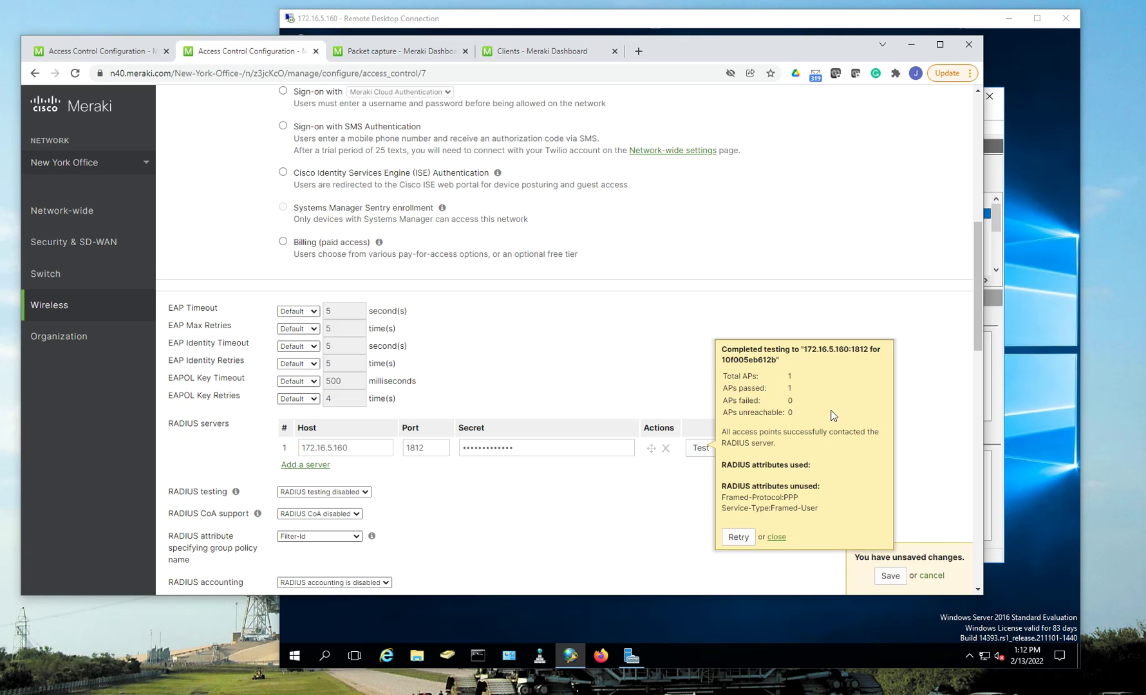
Step: Close the test results and set Warehouse-1 client addressing to bridge mode
left_click(777, 538)
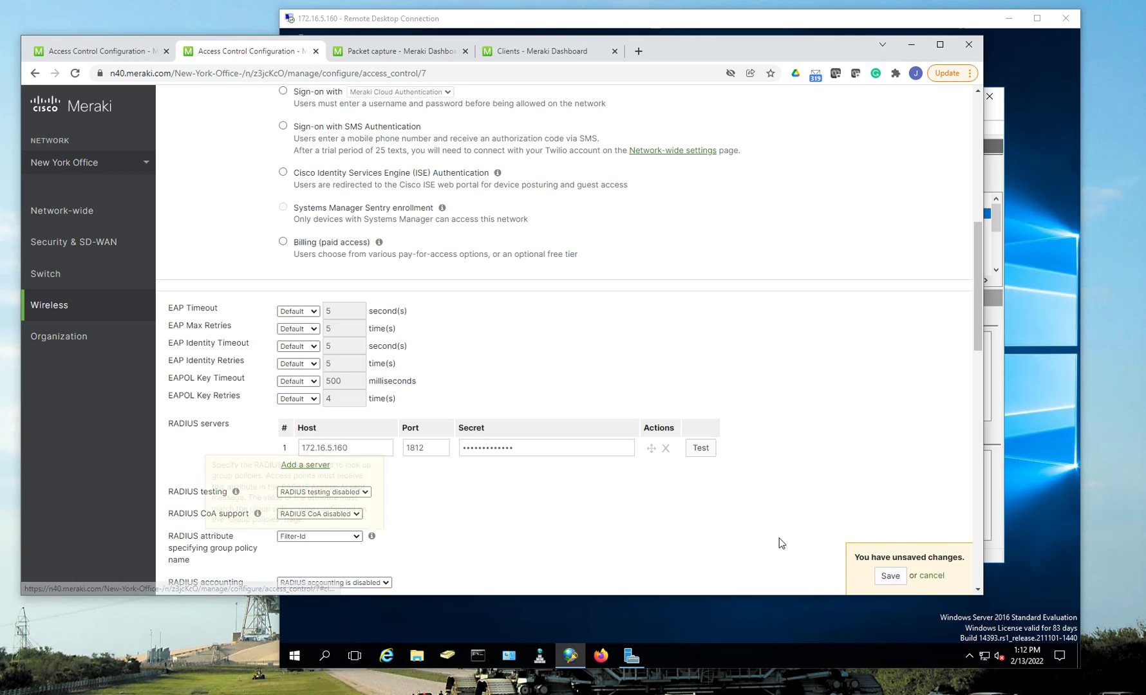
scroll(808, 468, "down", 2)
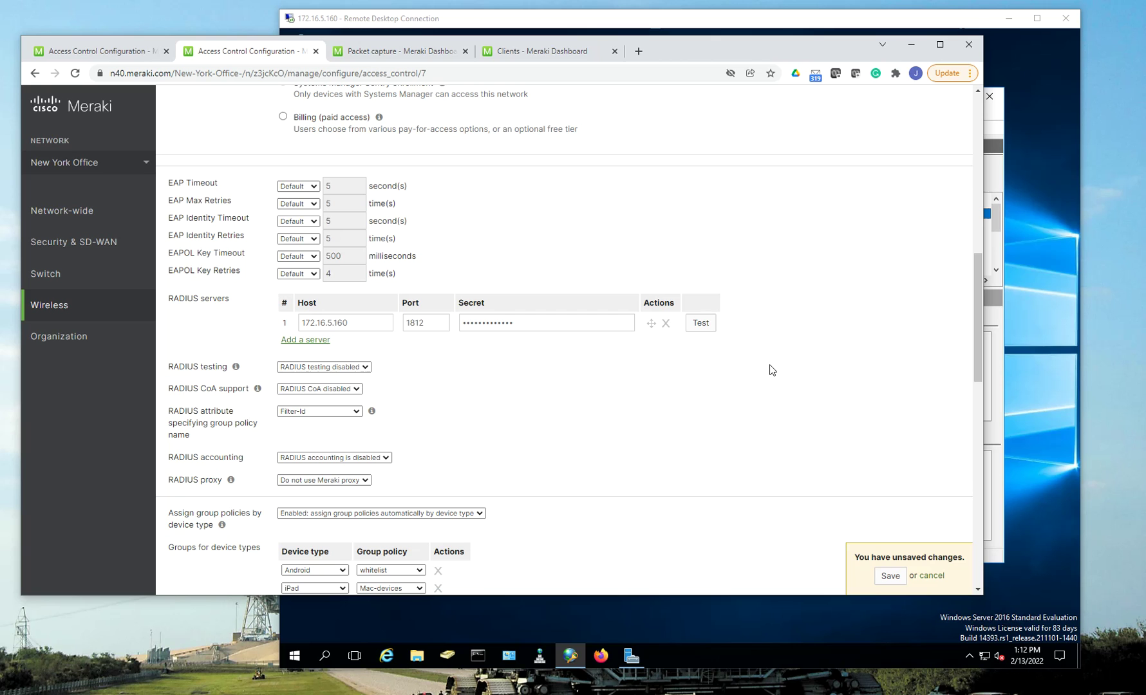
scroll(585, 386, "down", 2)
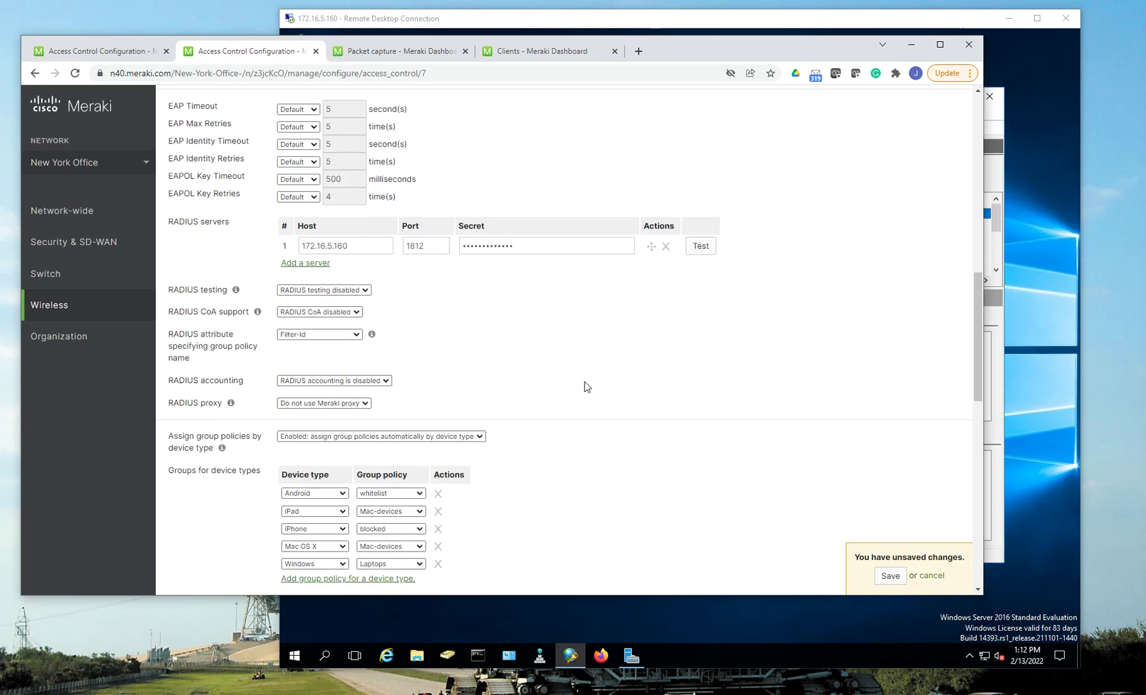
scroll(586, 386, "down", 3)
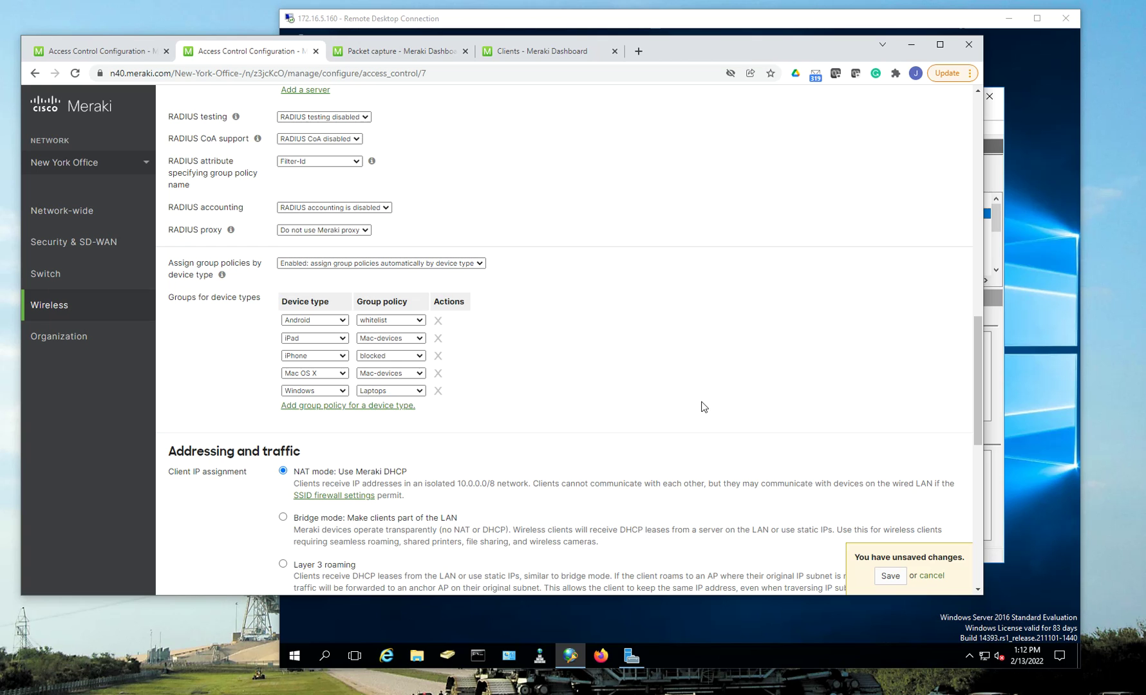
scroll(684, 404, "down", 1)
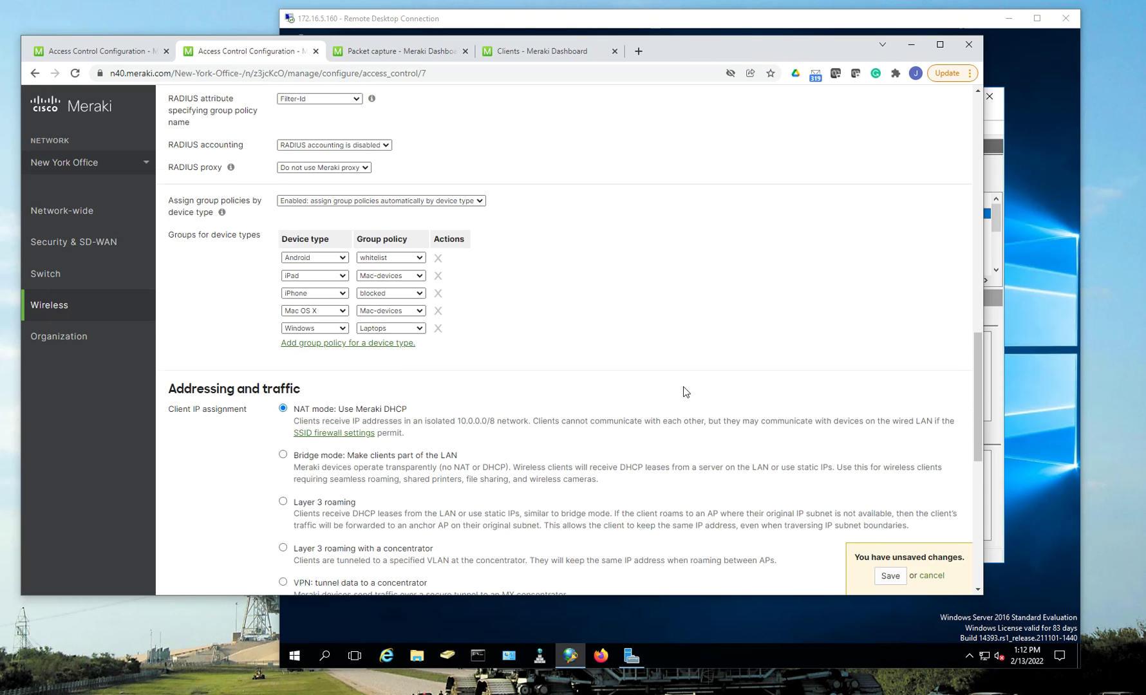
scroll(686, 392, "down", 4)
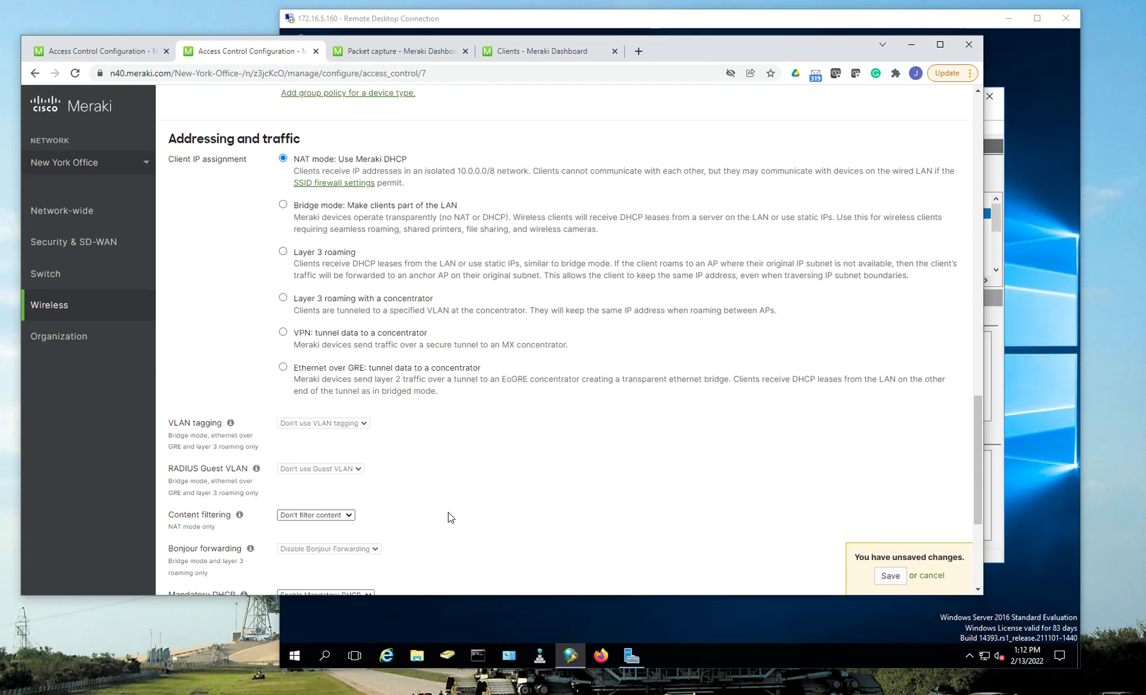
left_click(282, 205)
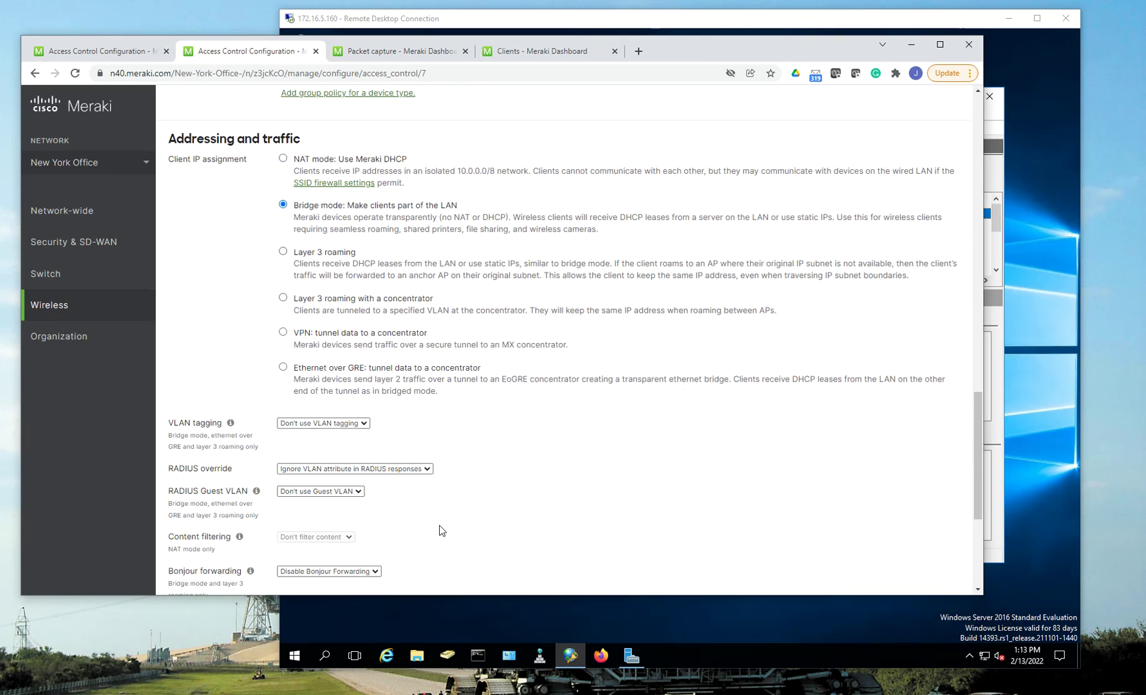
Step: Turn on VLAN tagging and replace VLAN ID 70 with 90
left_click(355, 424)
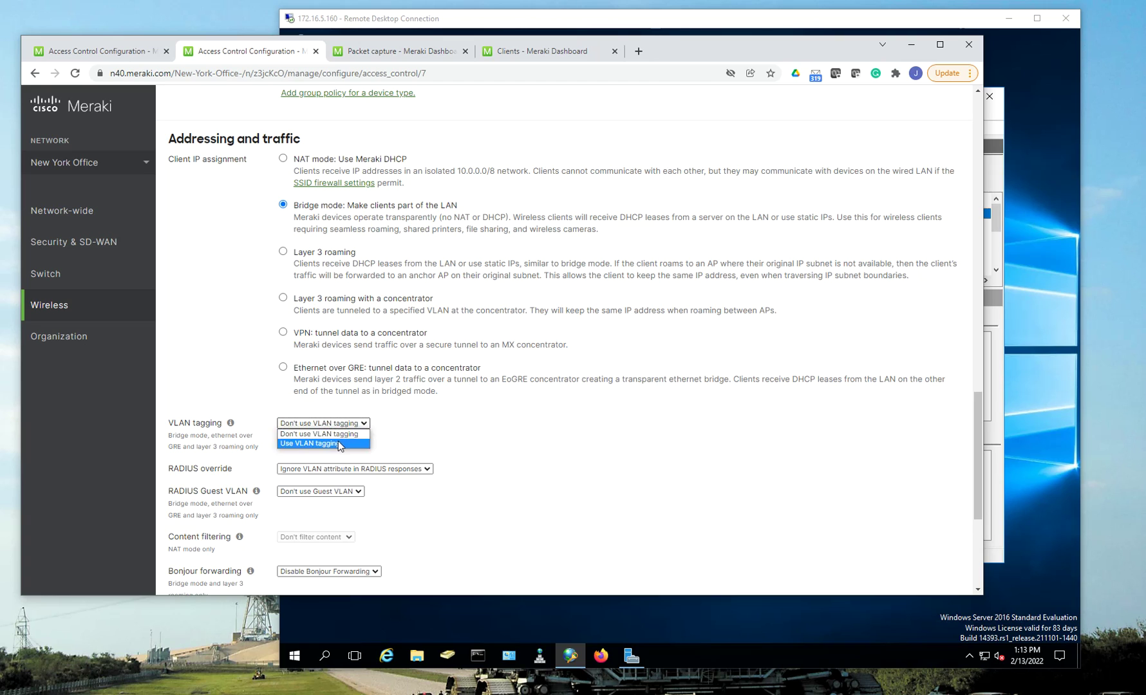
left_click(338, 444)
left_click_drag(357, 495, 336, 496)
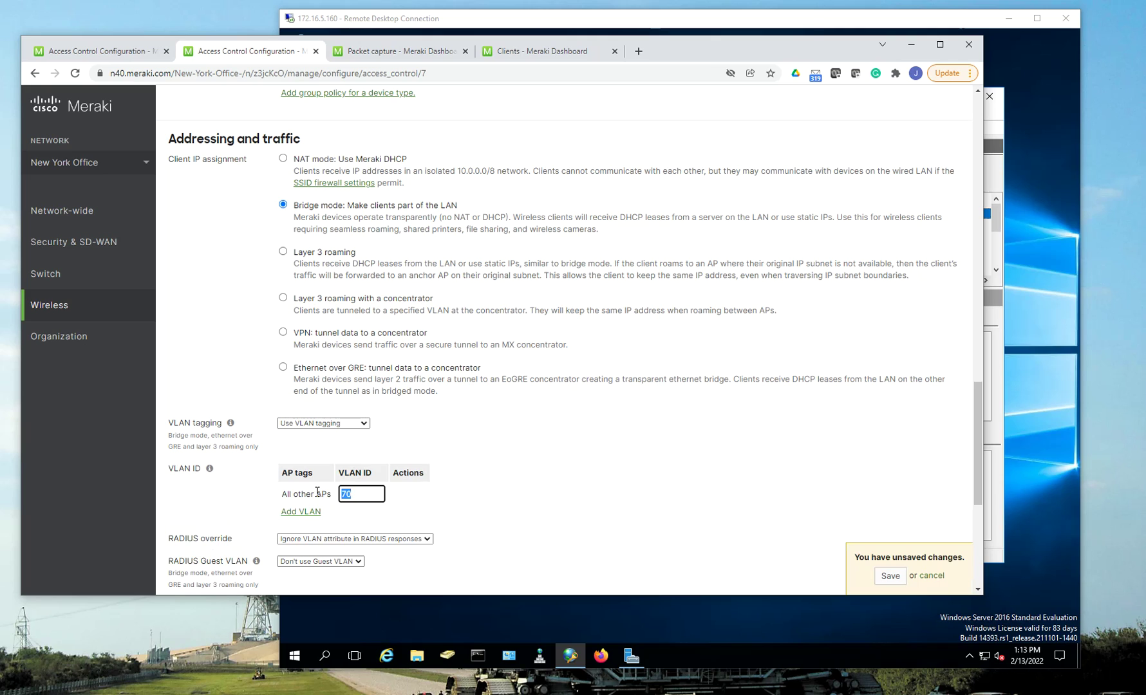
type("9")
left_click(650, 491)
scroll(538, 435, "up", 20)
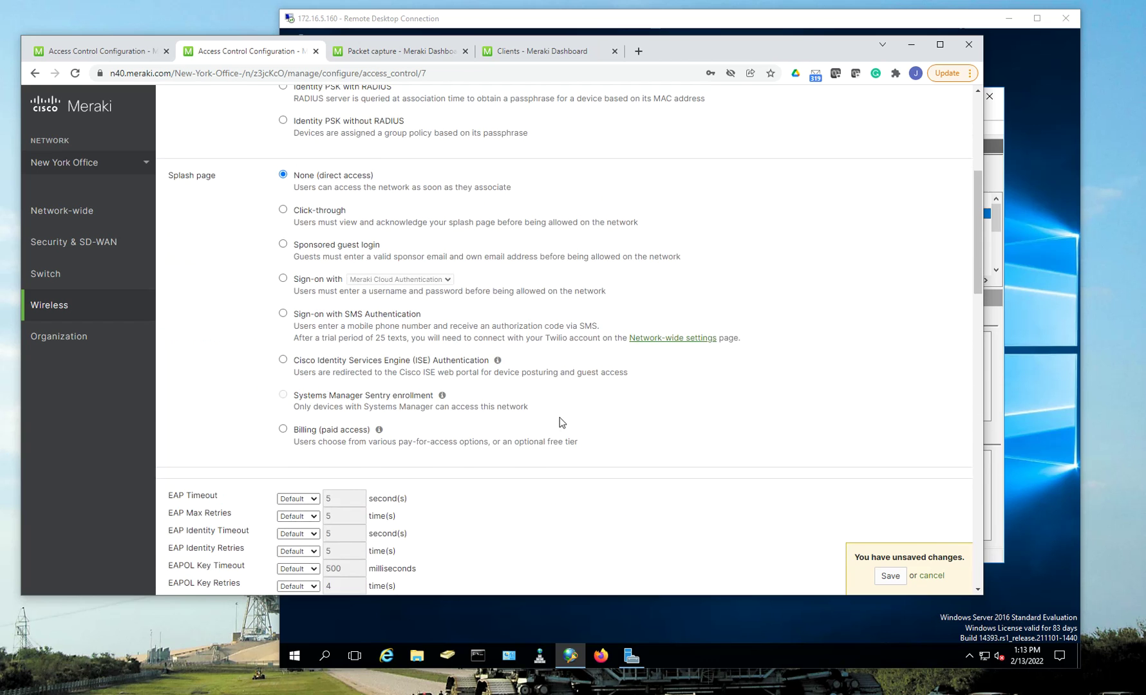